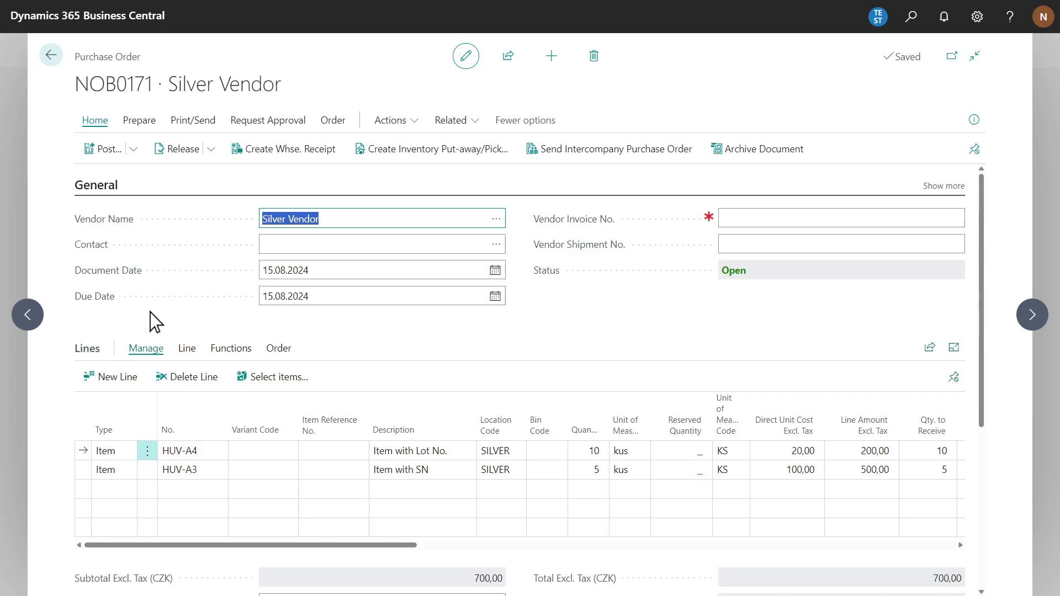
Step: Open the handling units of the HUV-A4 purchase line and create two new handling units assigned to it
{"action": "left_click", "coordinate": [185, 349]}
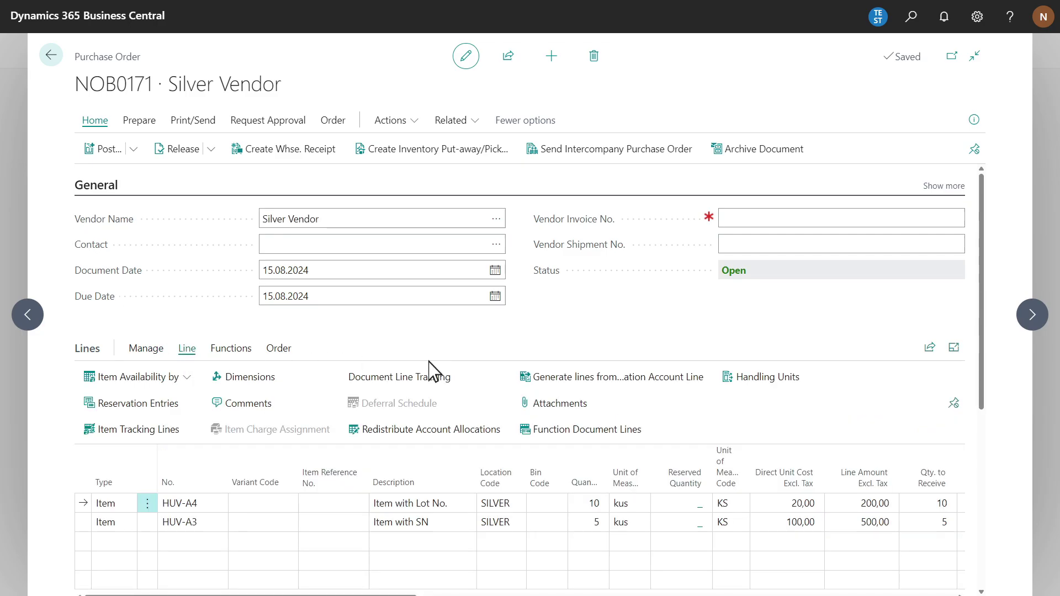
{"action": "left_click", "coordinate": [746, 379]}
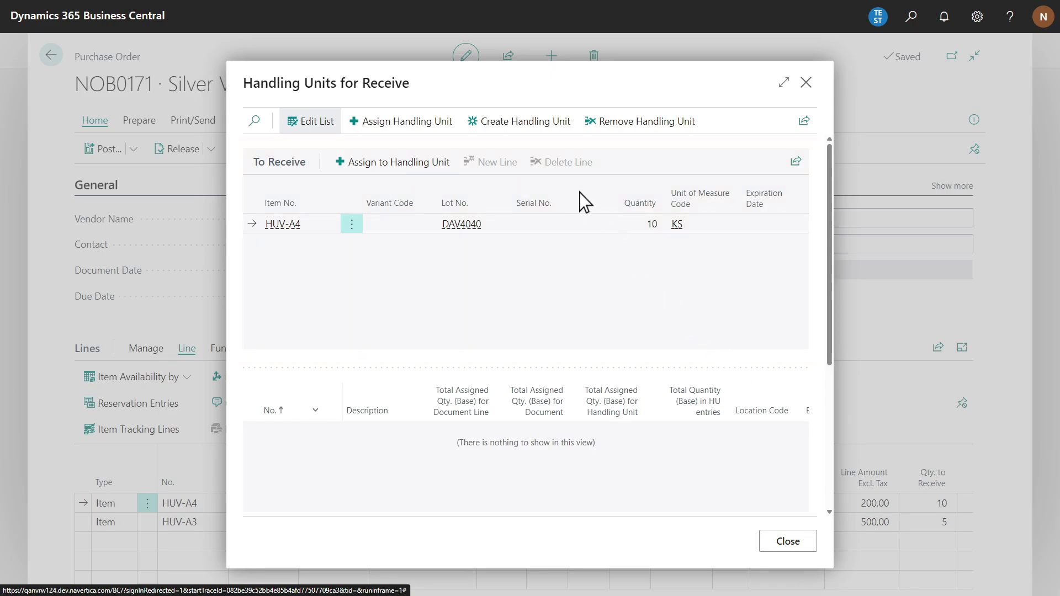
{"action": "left_click", "coordinate": [522, 124]}
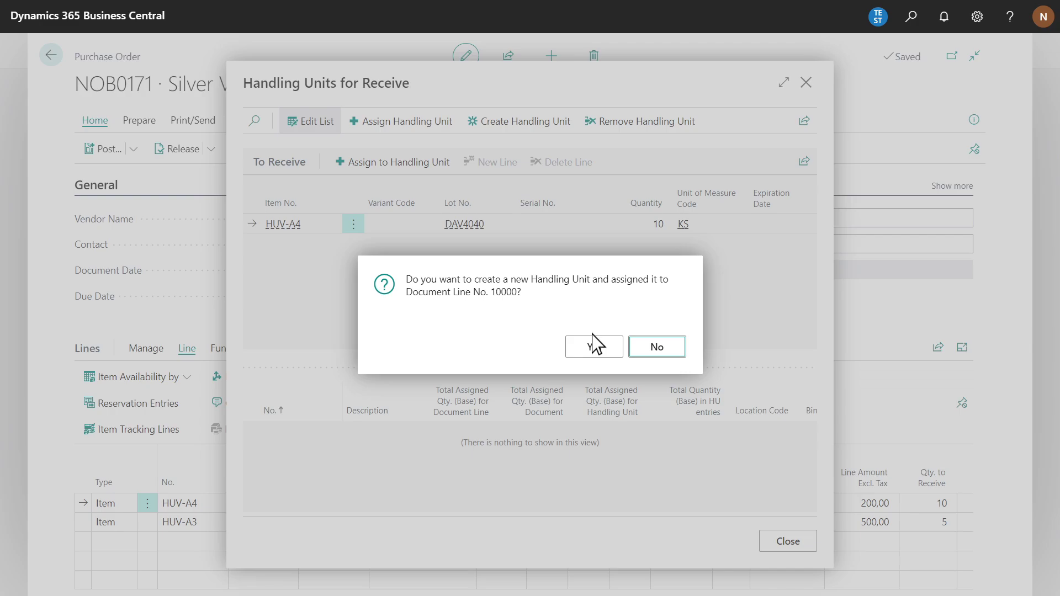
{"action": "left_click", "coordinate": [596, 348]}
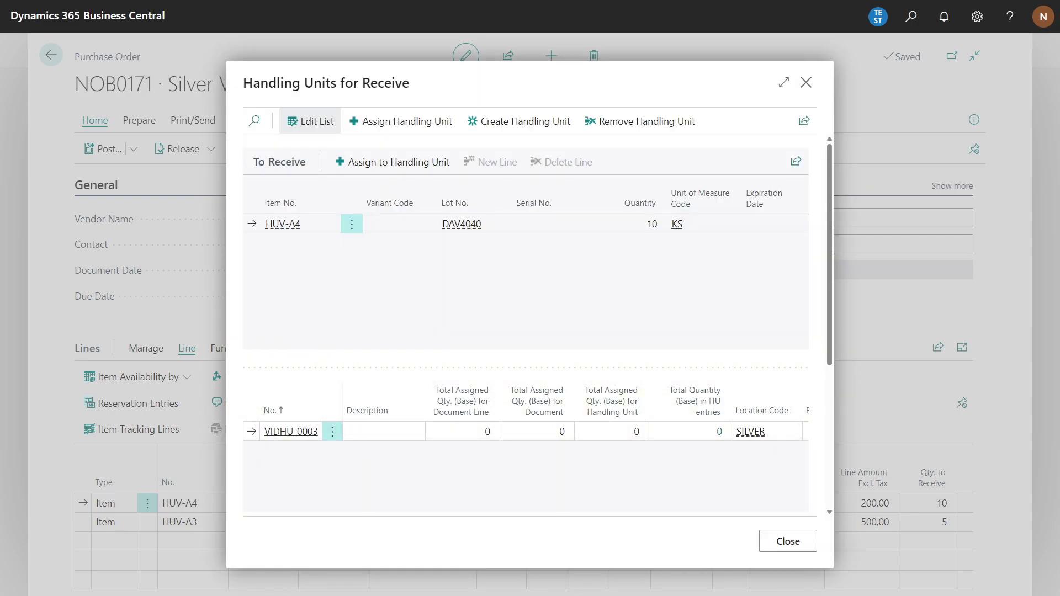
{"action": "left_click", "coordinate": [520, 125]}
{"action": "left_click", "coordinate": [596, 349]}
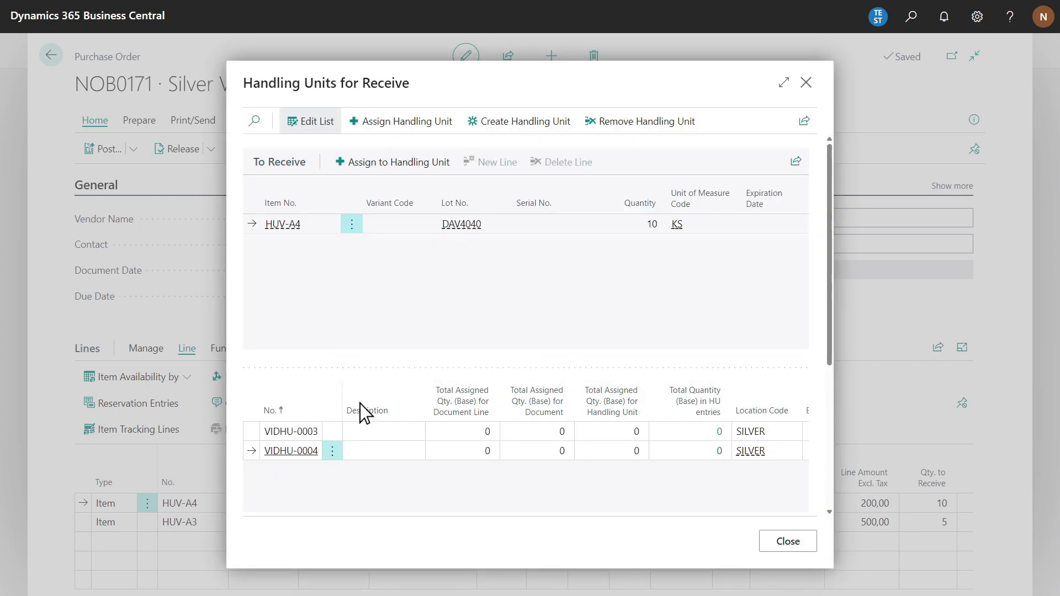
Step: Assign a quantity of 6 of the HUV-A4 lot DAV4040 to handling unit VIDHU-0003
{"action": "left_click", "coordinate": [254, 436]}
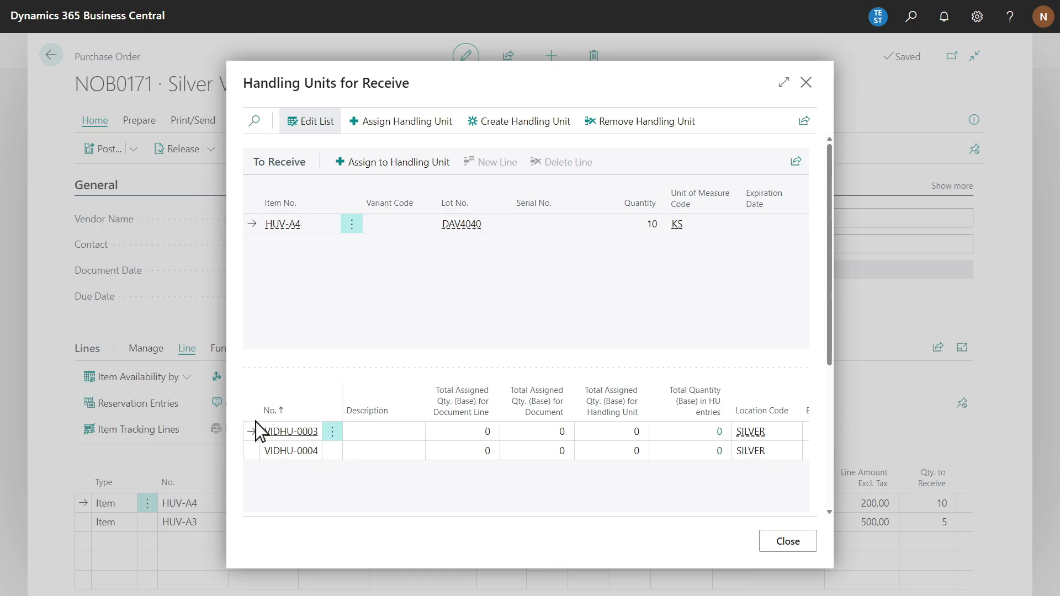
{"action": "left_click", "coordinate": [407, 165]}
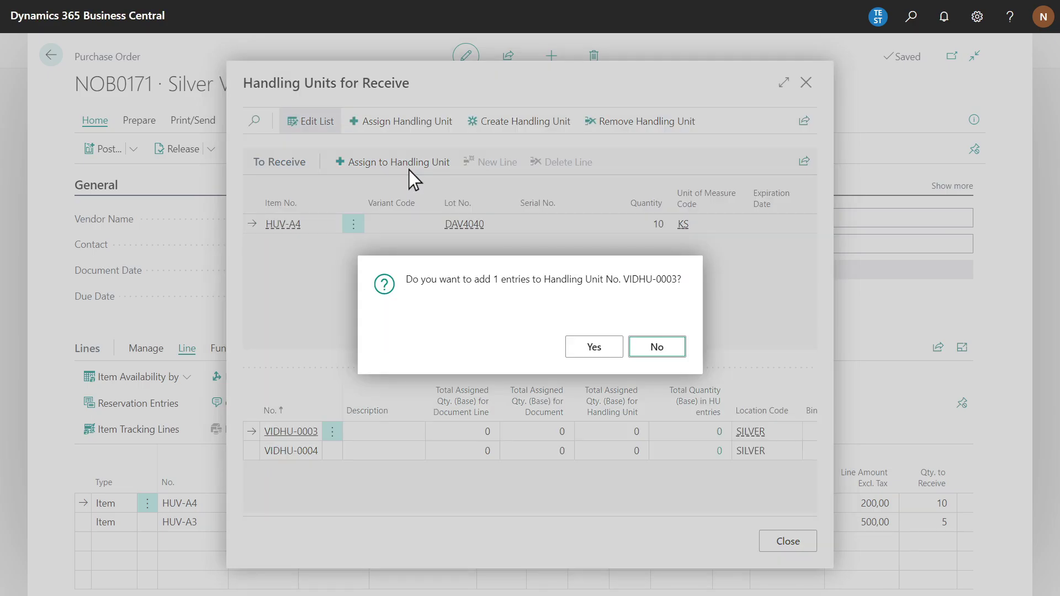
{"action": "left_click", "coordinate": [593, 348]}
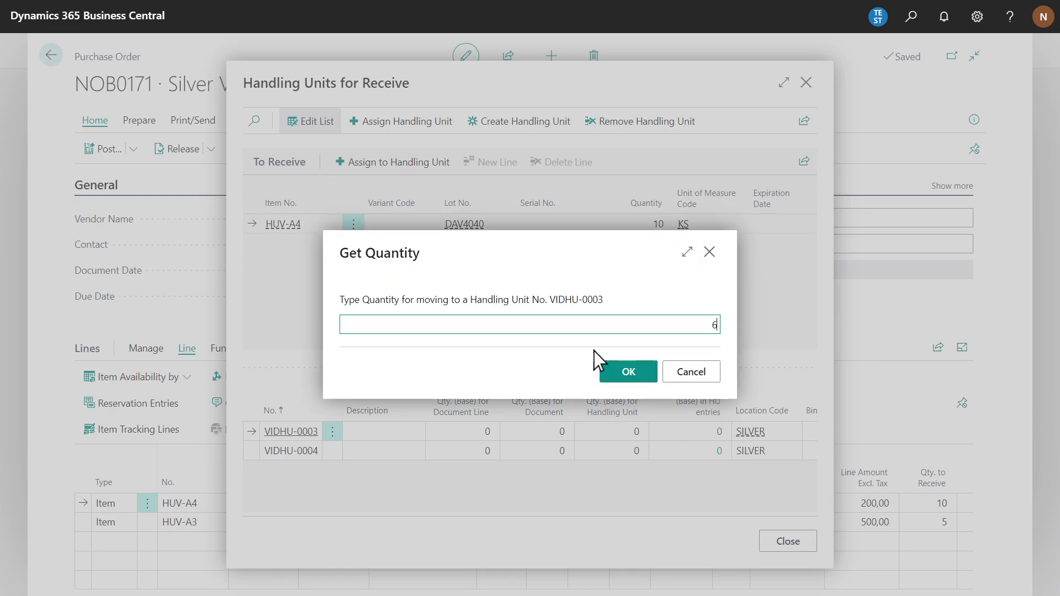
{"action": "left_click", "coordinate": [628, 373]}
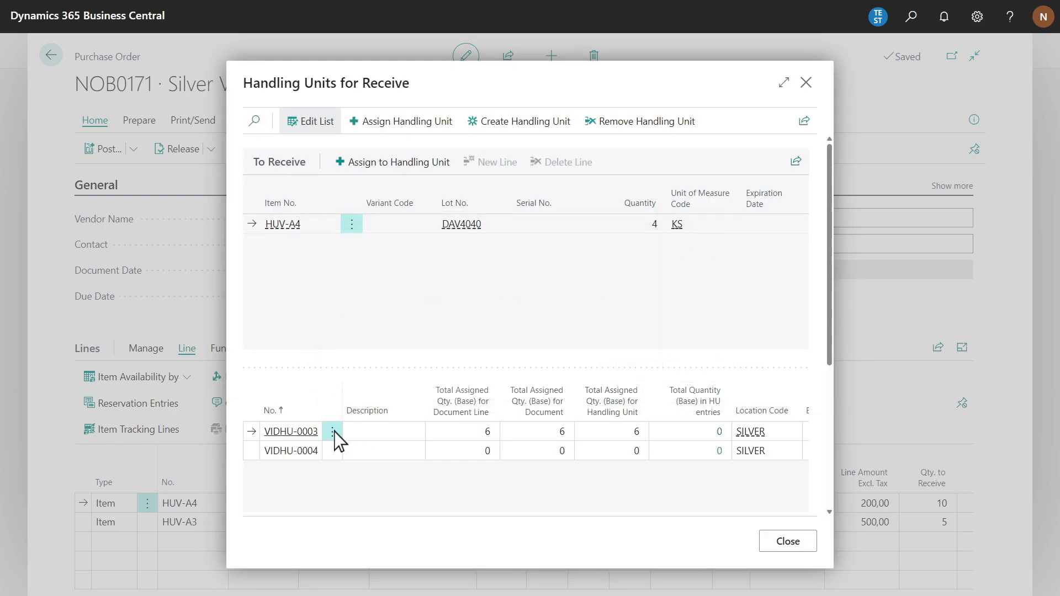
Step: Assign a quantity of 4 of HUV-A4 to handling unit VIDHU-0004, check its content and close the handling units window
{"action": "left_click", "coordinate": [256, 457]}
{"action": "left_click", "coordinate": [393, 163]}
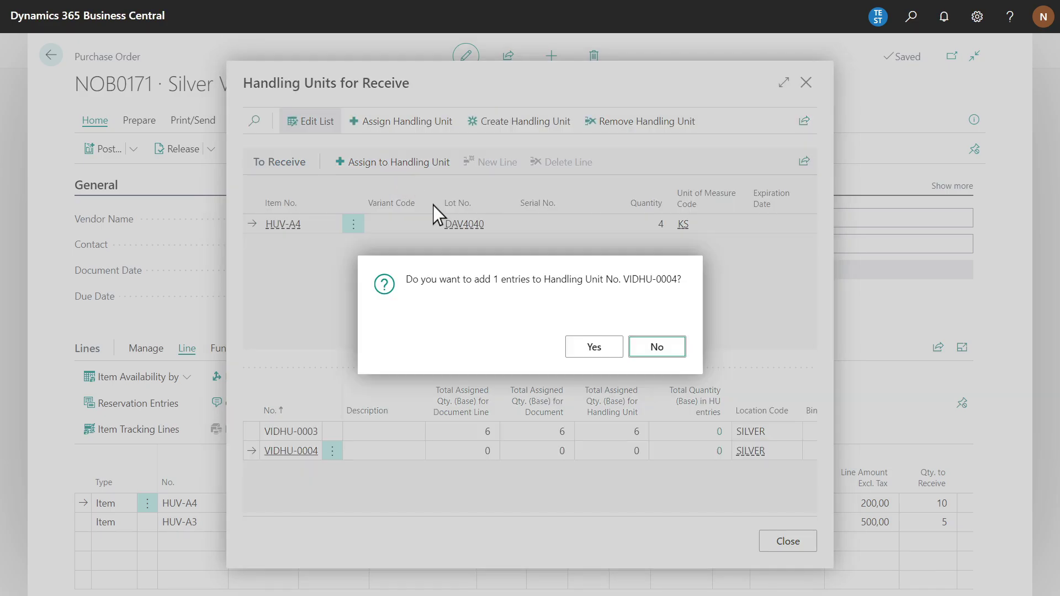
{"action": "left_click", "coordinate": [591, 346]}
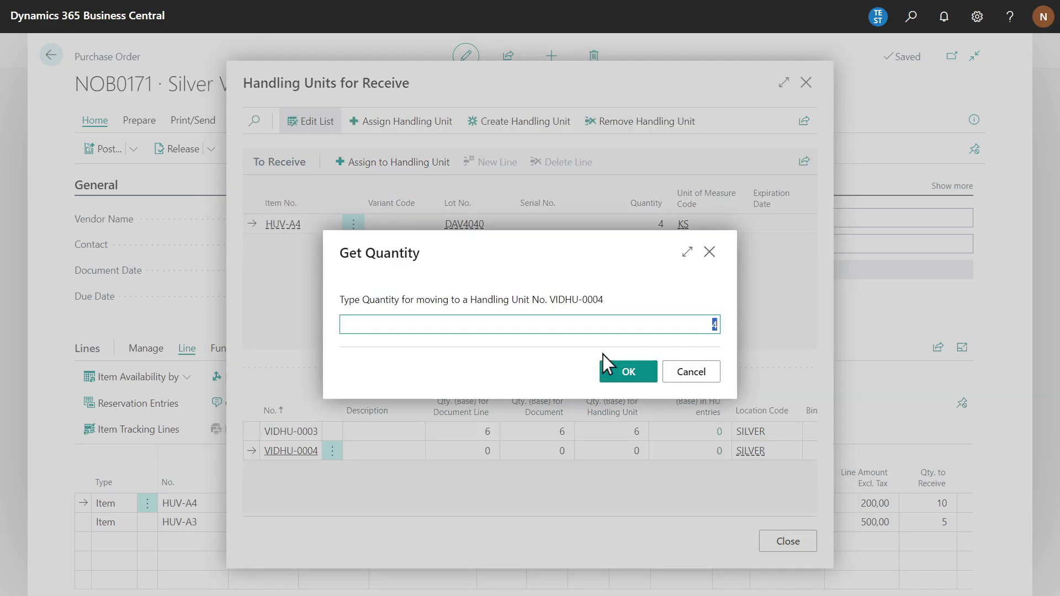
{"action": "left_click", "coordinate": [652, 370]}
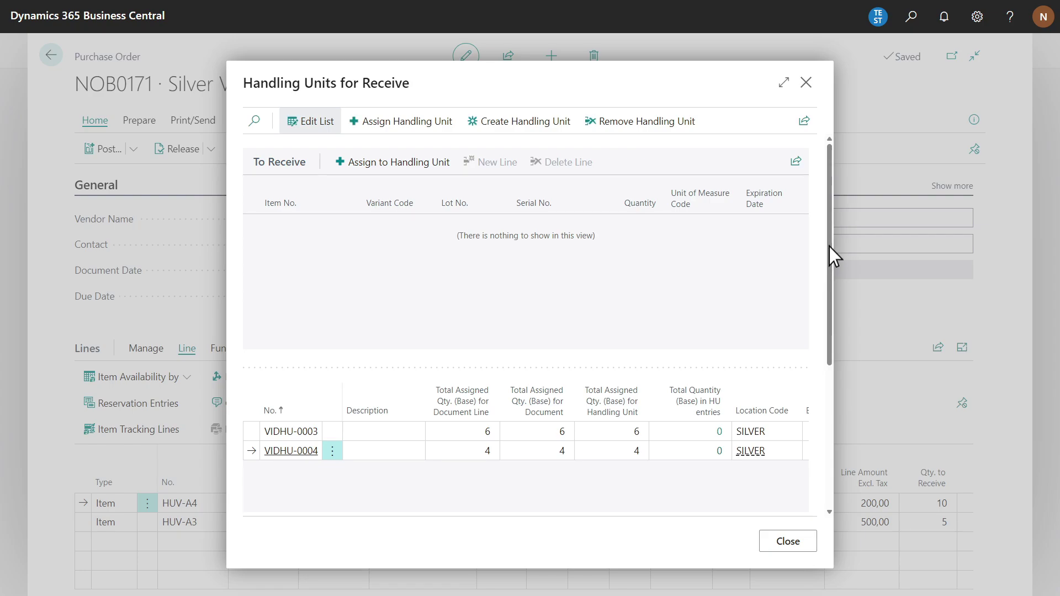
{"action": "left_click_drag", "start_coordinate": [830, 250], "coordinate": [829, 382]}
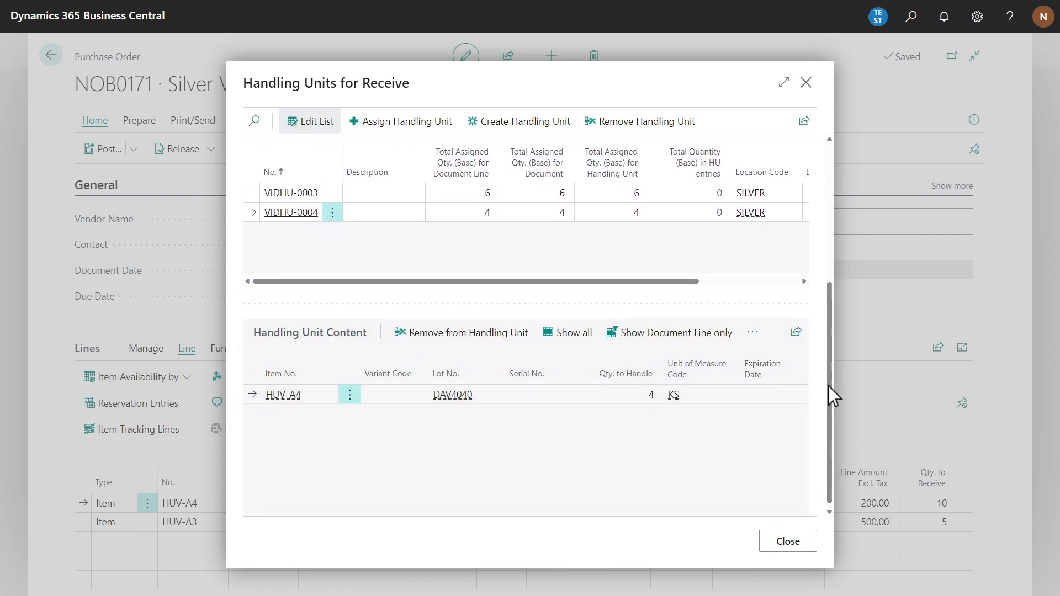
{"action": "left_click", "coordinate": [787, 542]}
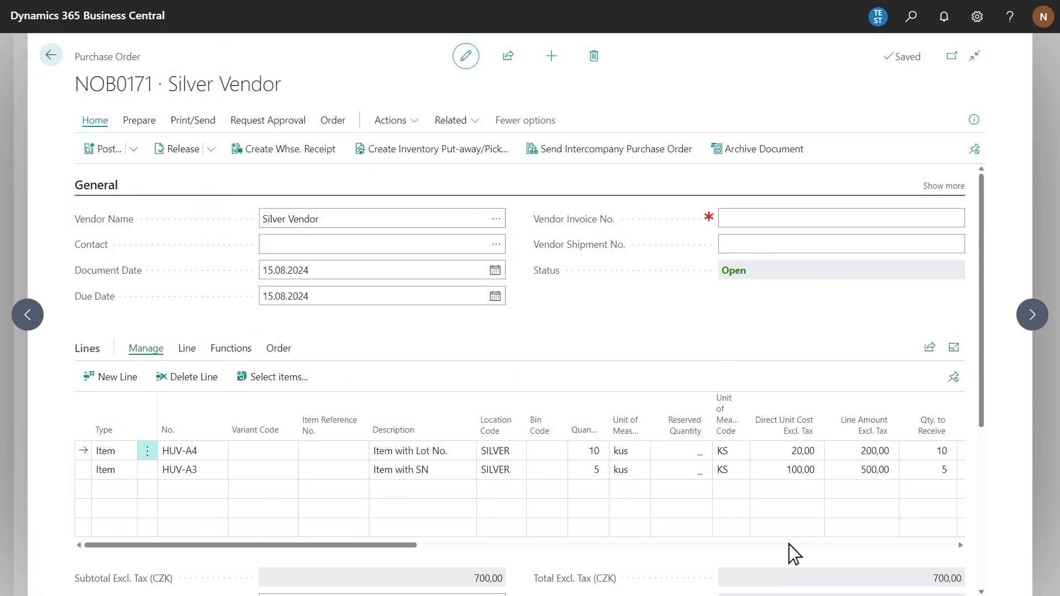
Step: Open the handling units of the HUV-A3 purchase line and assign the existing handling unit VIDHU-0003 to it
{"action": "left_click", "coordinate": [84, 470]}
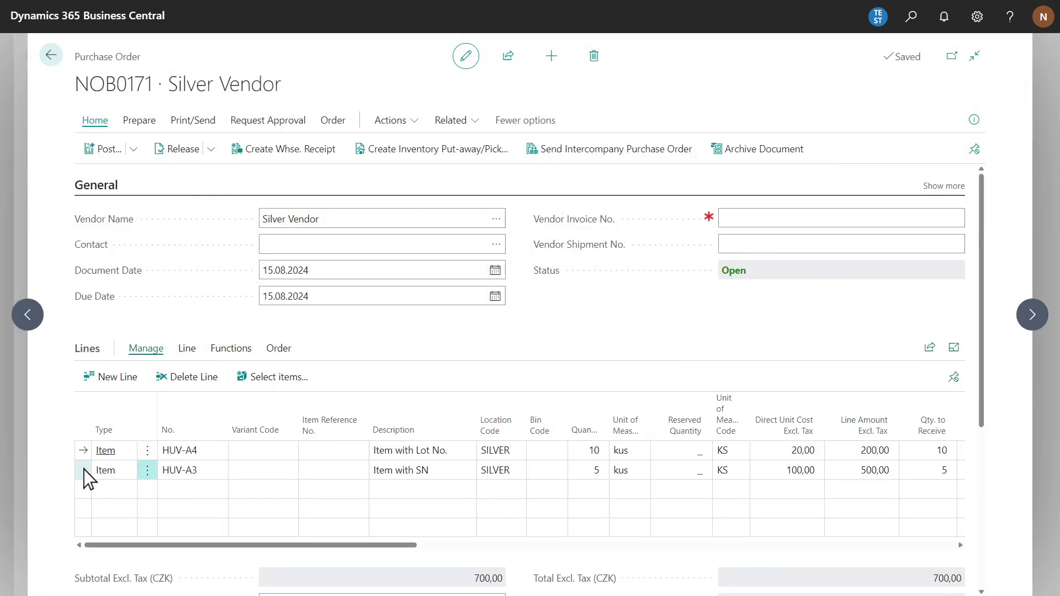
{"action": "left_click", "coordinate": [187, 348]}
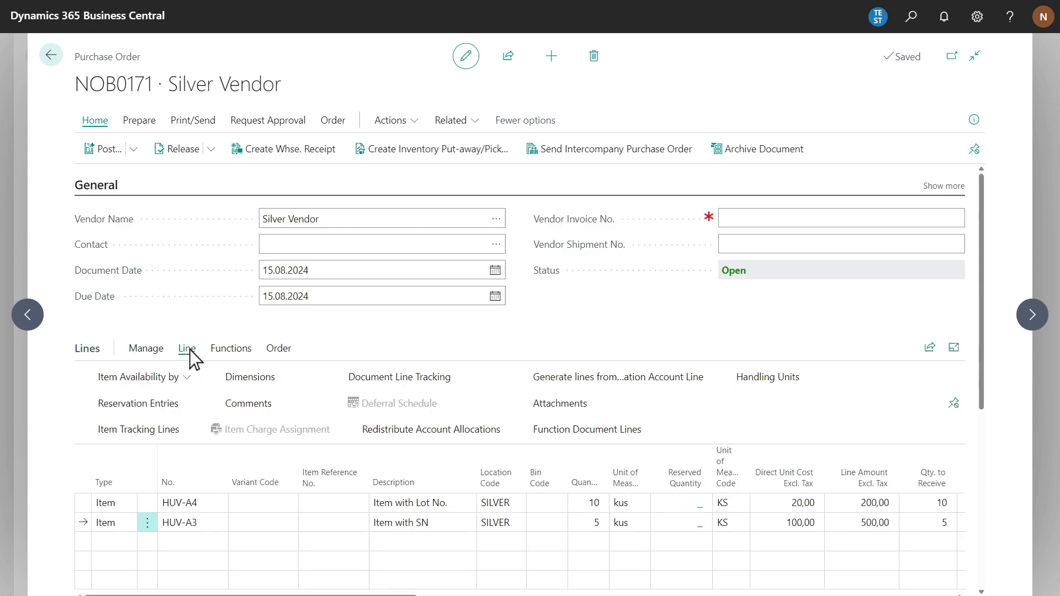
{"action": "left_click", "coordinate": [731, 380]}
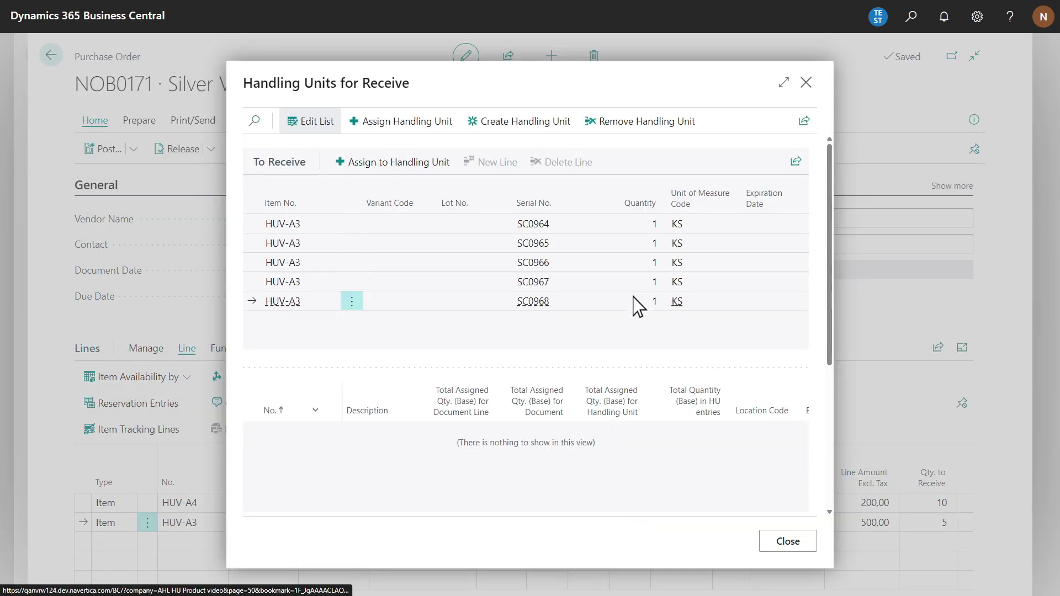
{"action": "left_click", "coordinate": [426, 128]}
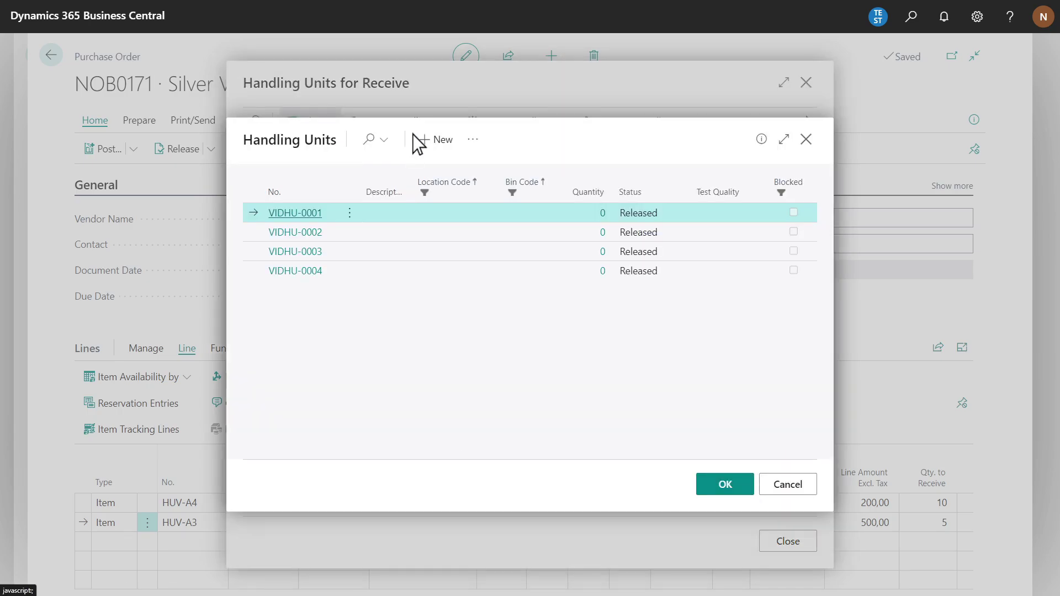
{"action": "left_click", "coordinate": [310, 254]}
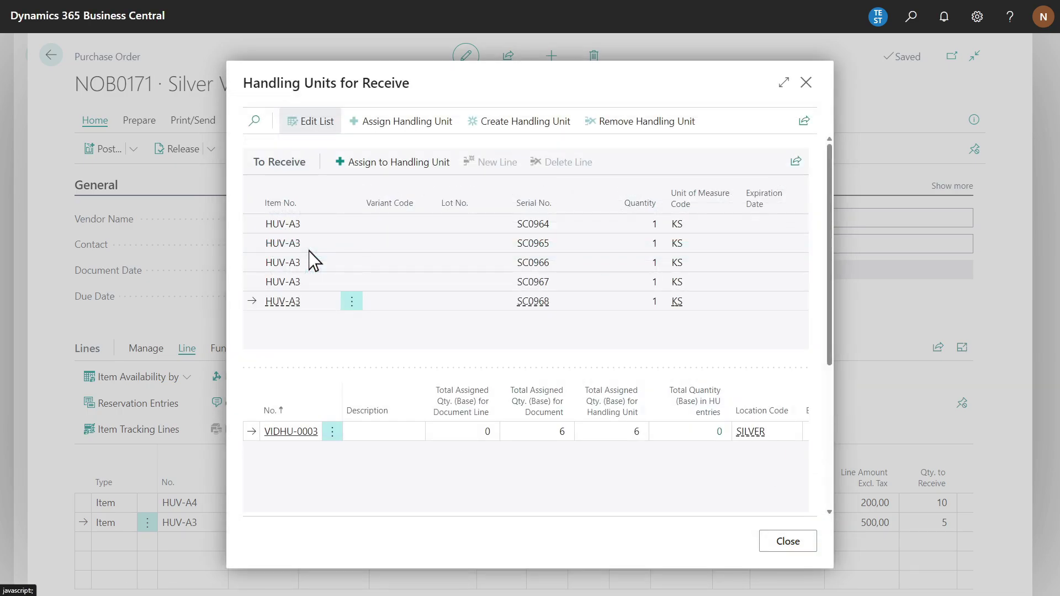
Step: Assign all HUV-A3 serial number entries to VIDHU-0003, check its content and close the handling units window
{"action": "left_click", "coordinate": [310, 250]}
{"action": "key", "text": "ctrl+a"}
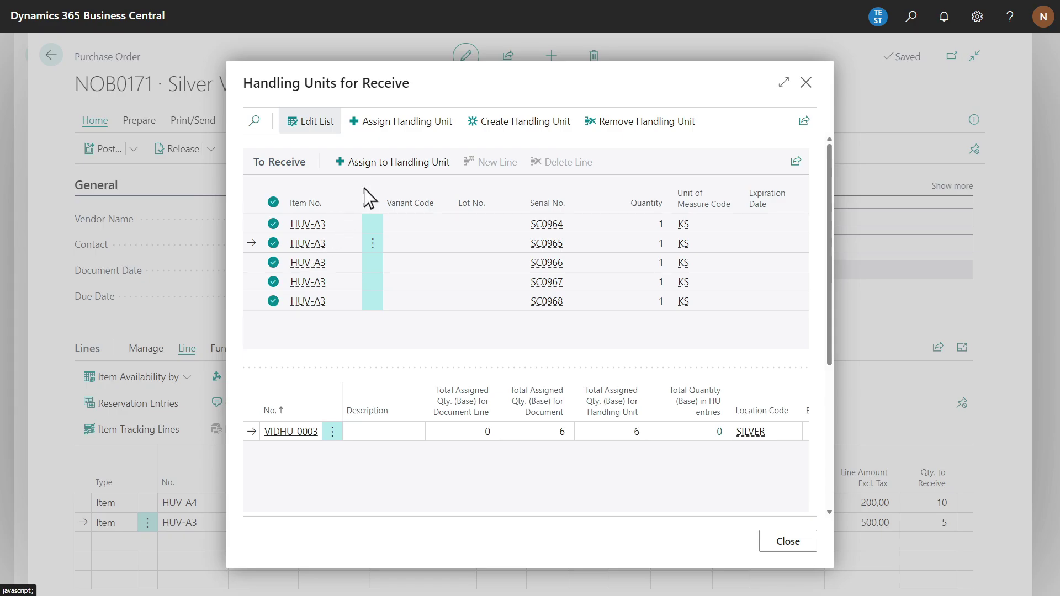
{"action": "left_click", "coordinate": [387, 166]}
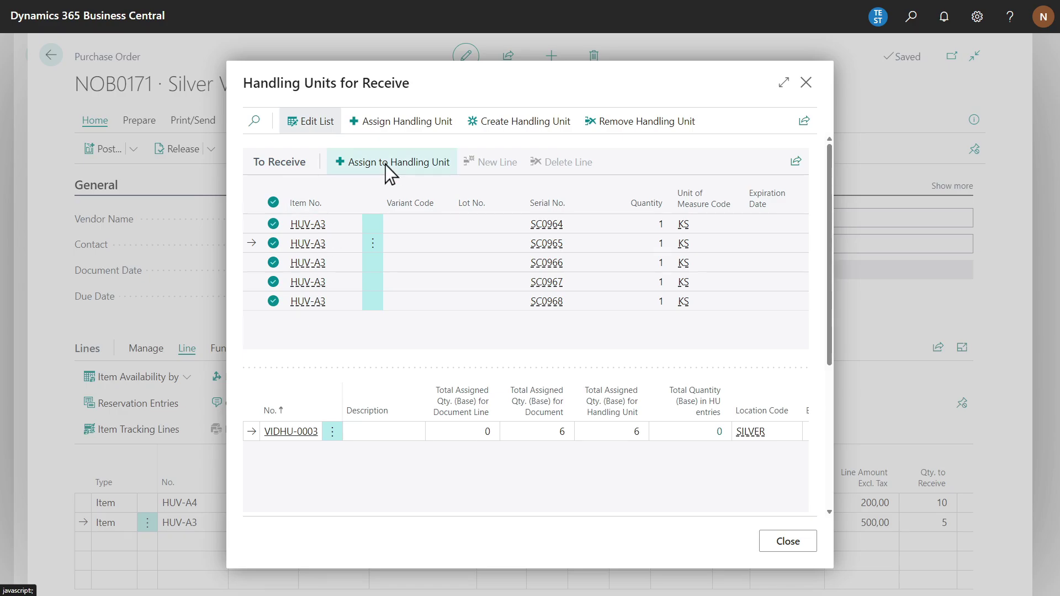
{"action": "left_click", "coordinate": [586, 353]}
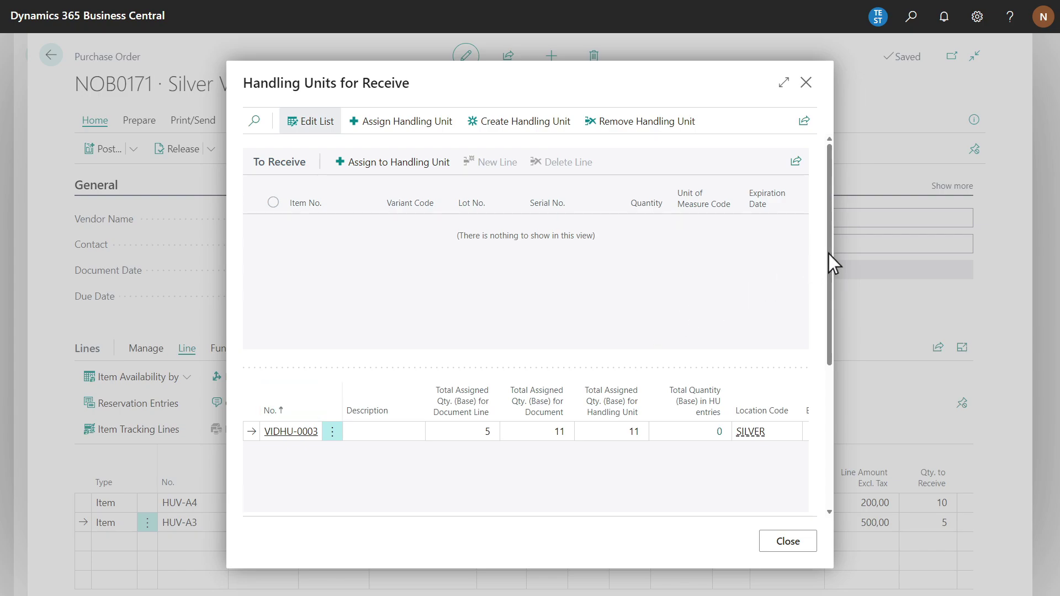
{"action": "left_click_drag", "start_coordinate": [828, 253], "coordinate": [828, 403]}
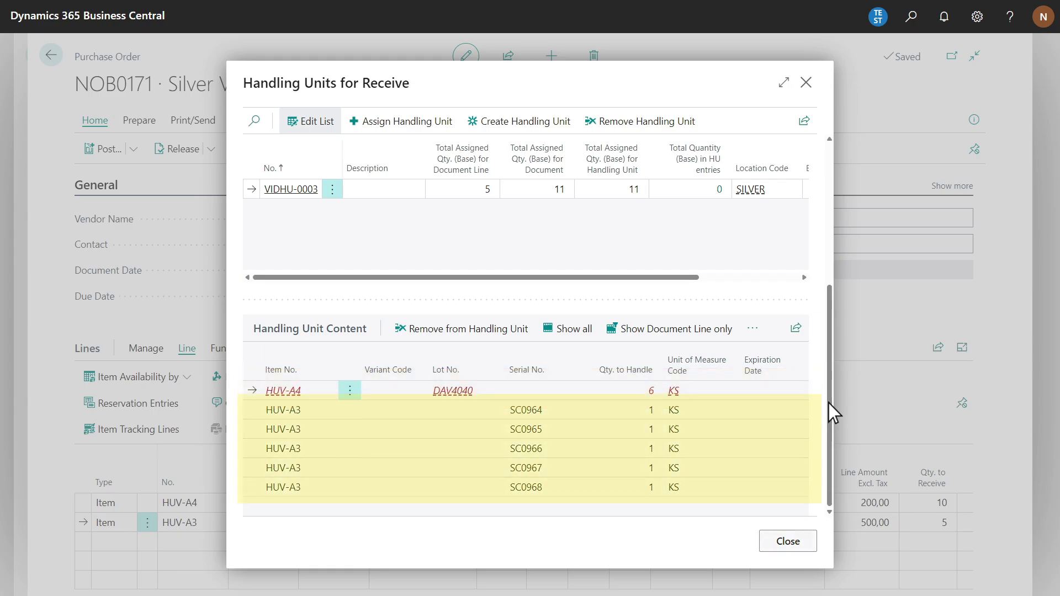
{"action": "left_click", "coordinate": [793, 541]}
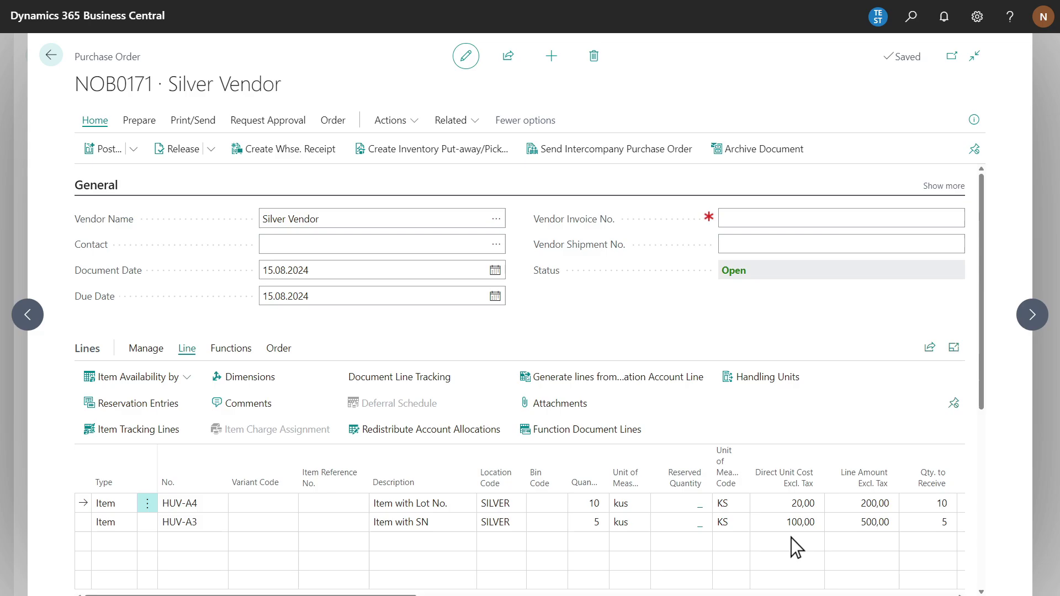
Step: Set the bin code to REC-1 on both the HUV-A4 and HUV-A3 purchase lines
{"action": "left_click", "coordinate": [552, 504]}
{"action": "type", "text": "REC"}
{"action": "type", "text": "-1"}
{"action": "left_click", "coordinate": [550, 524]}
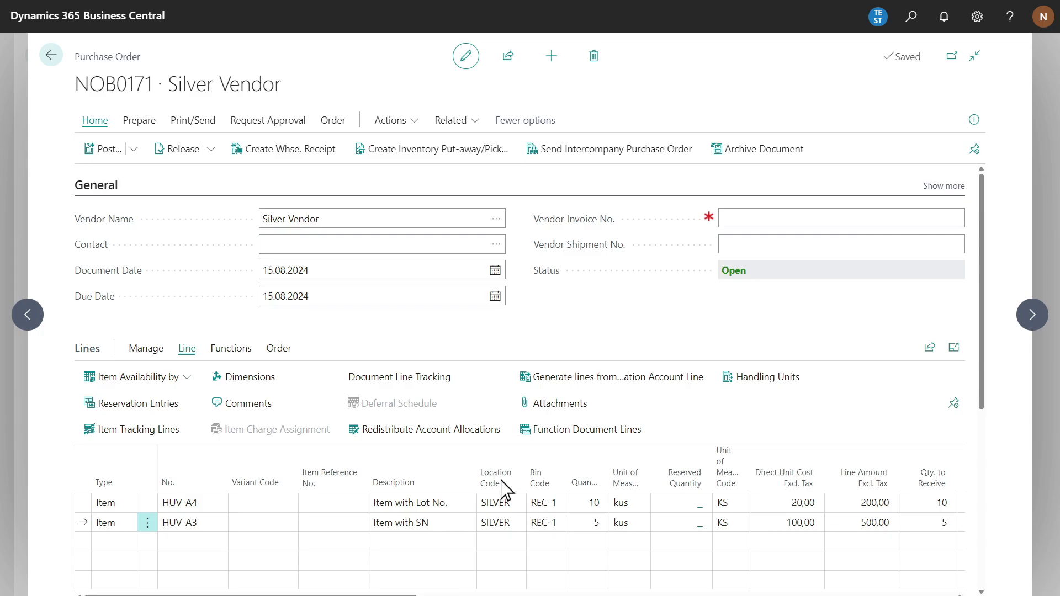
Step: Post the purchase order with the Receive option only
{"action": "left_click", "coordinate": [108, 150]}
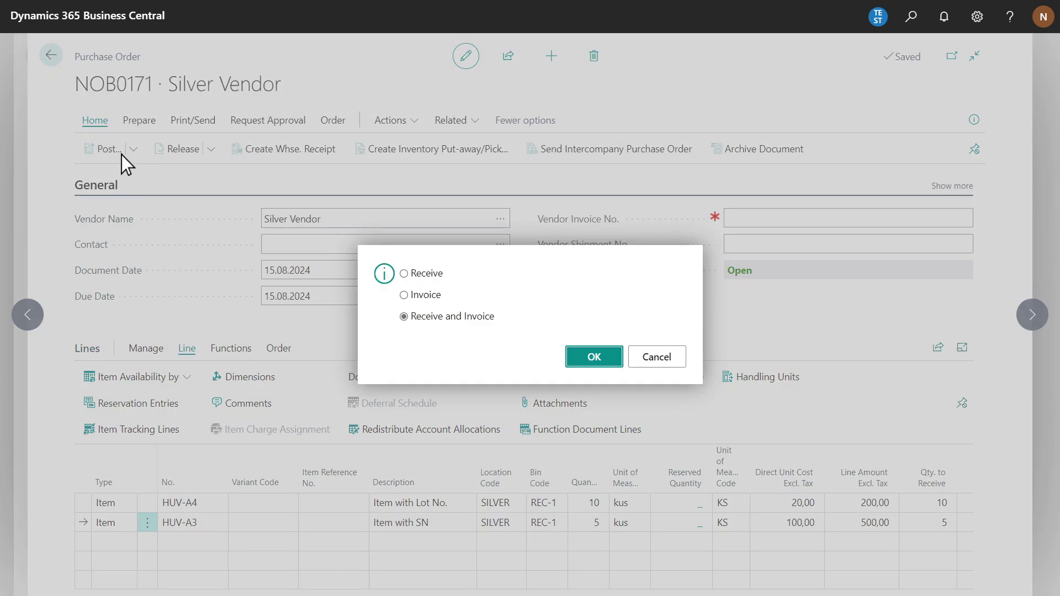
{"action": "left_click", "coordinate": [403, 274]}
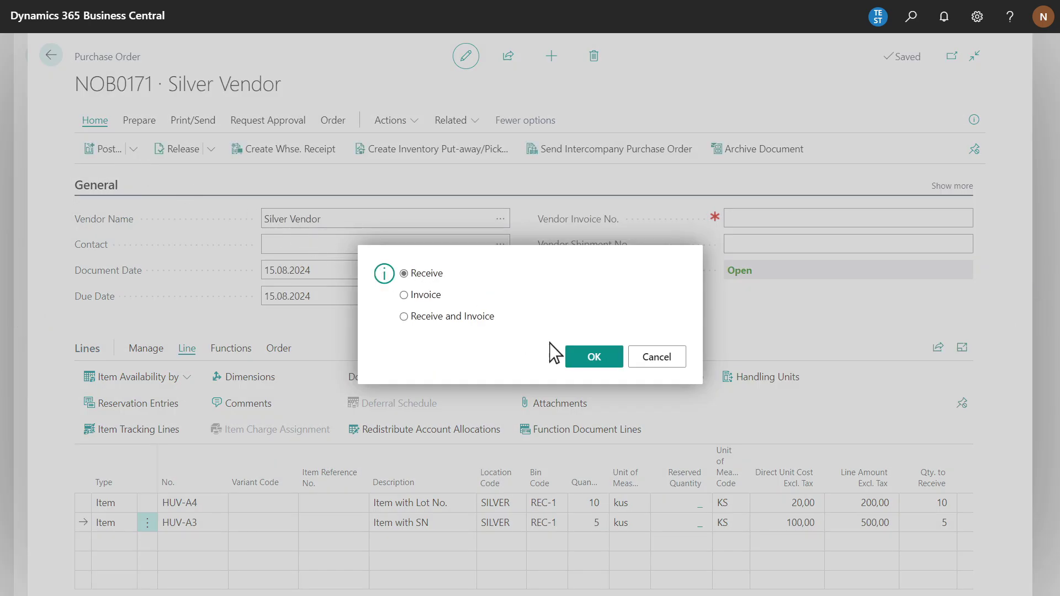
{"action": "left_click", "coordinate": [594, 363]}
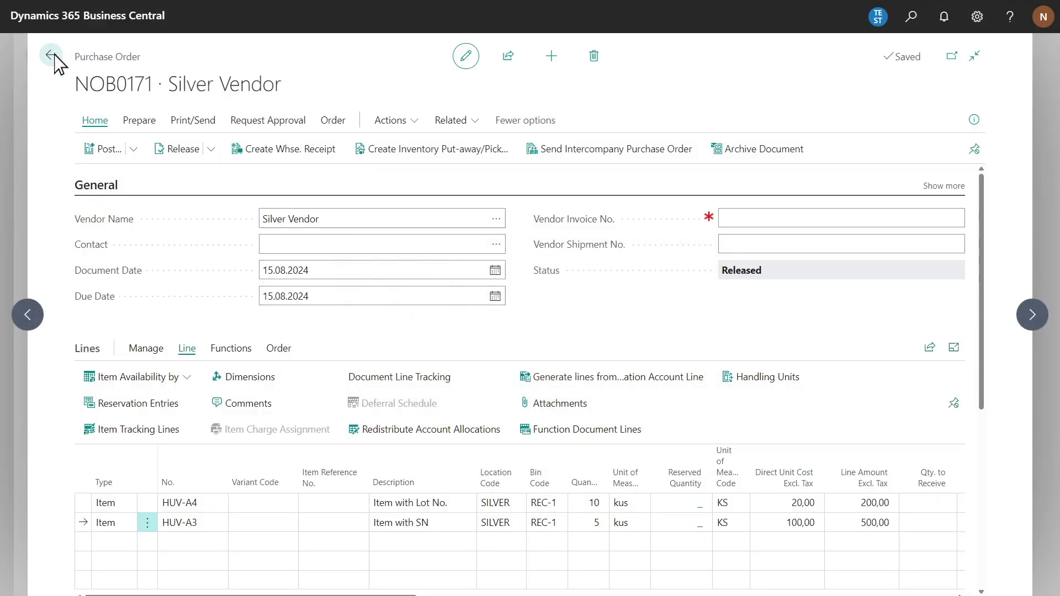
Step: Leave the purchase order, open the Handling Units list and sort it by number in descending order
{"action": "left_click", "coordinate": [49, 57]}
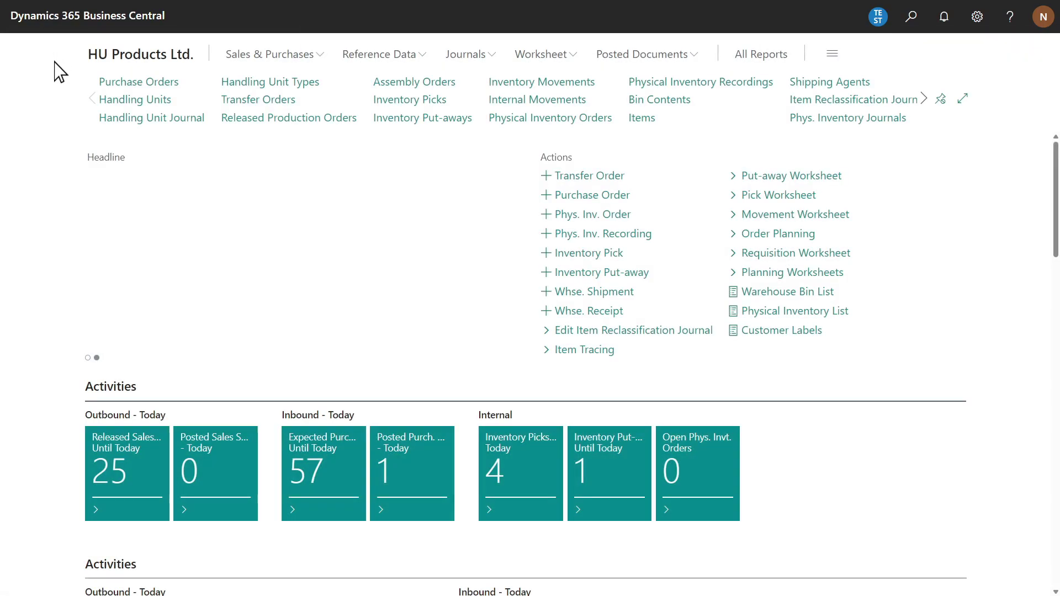
{"action": "left_click", "coordinate": [119, 101]}
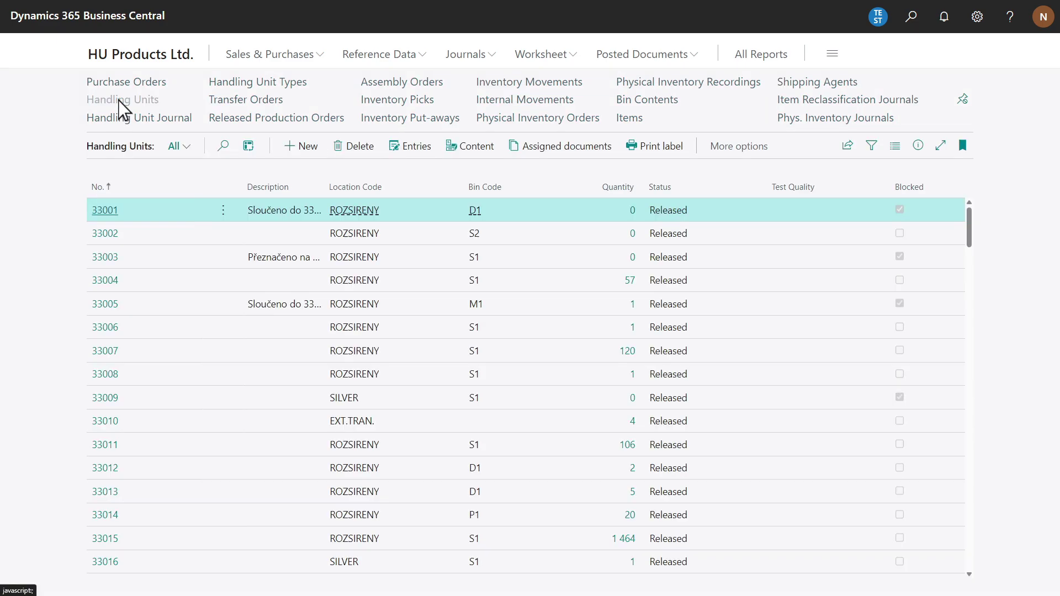
{"action": "left_click", "coordinate": [100, 189]}
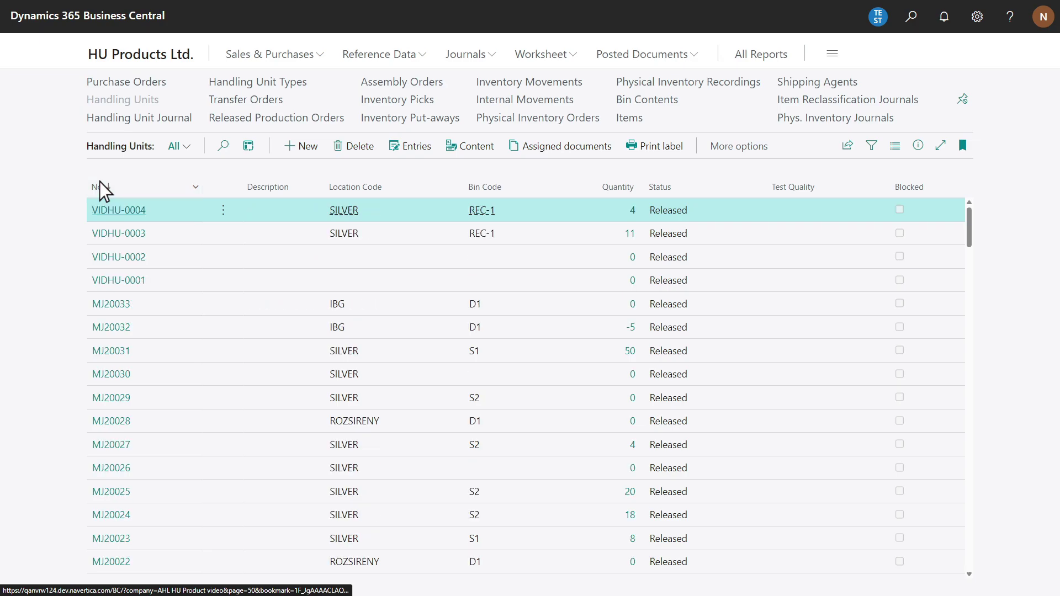
Step: Open the card of handling unit VIDHU-0003, review its content entries and return to the card
{"action": "left_click", "coordinate": [114, 233]}
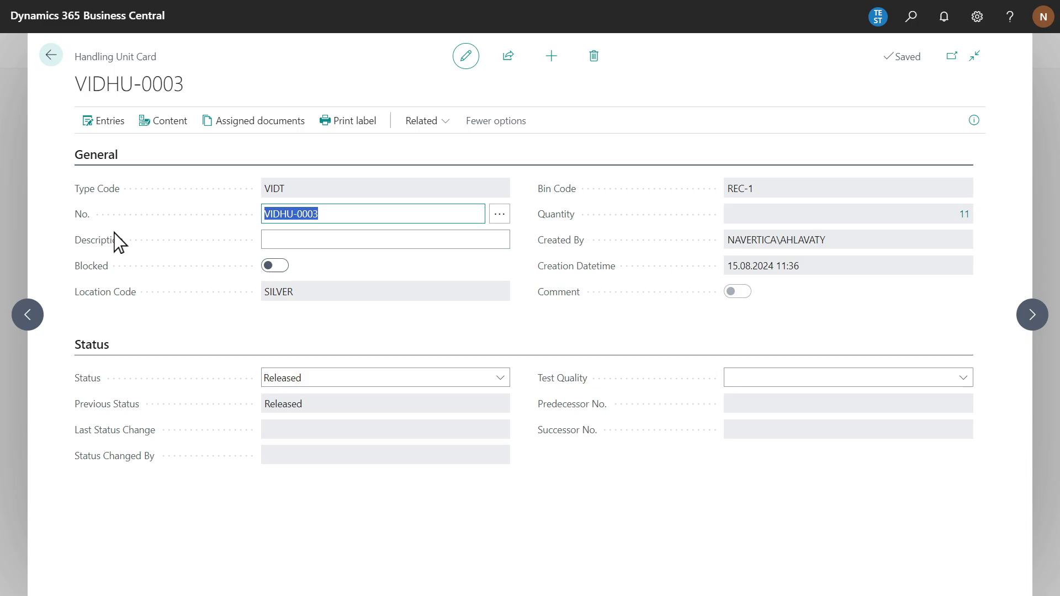
{"action": "left_click", "coordinate": [114, 232]}
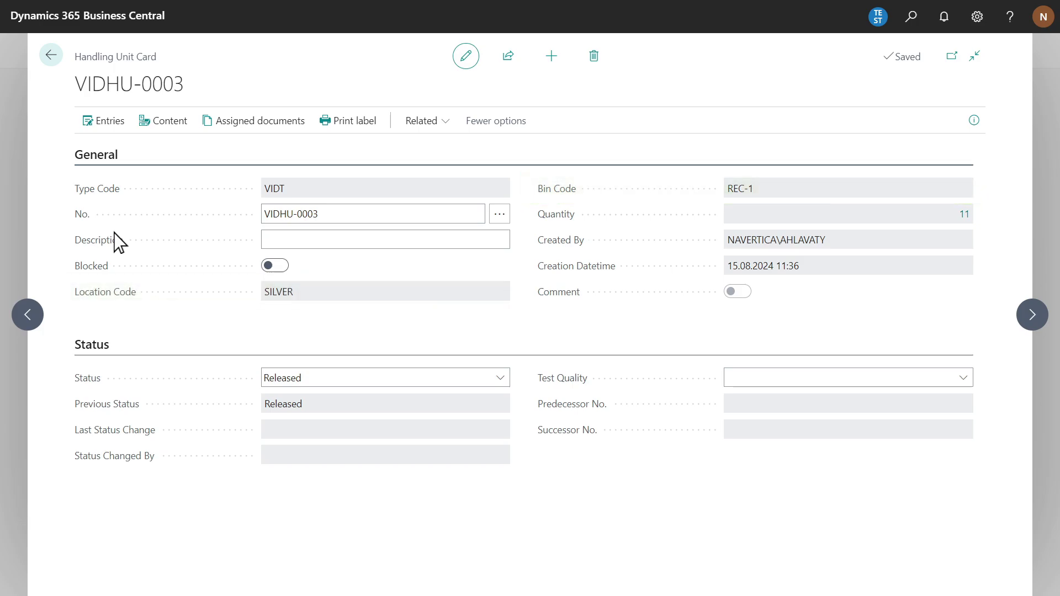
{"action": "left_click", "coordinate": [166, 123]}
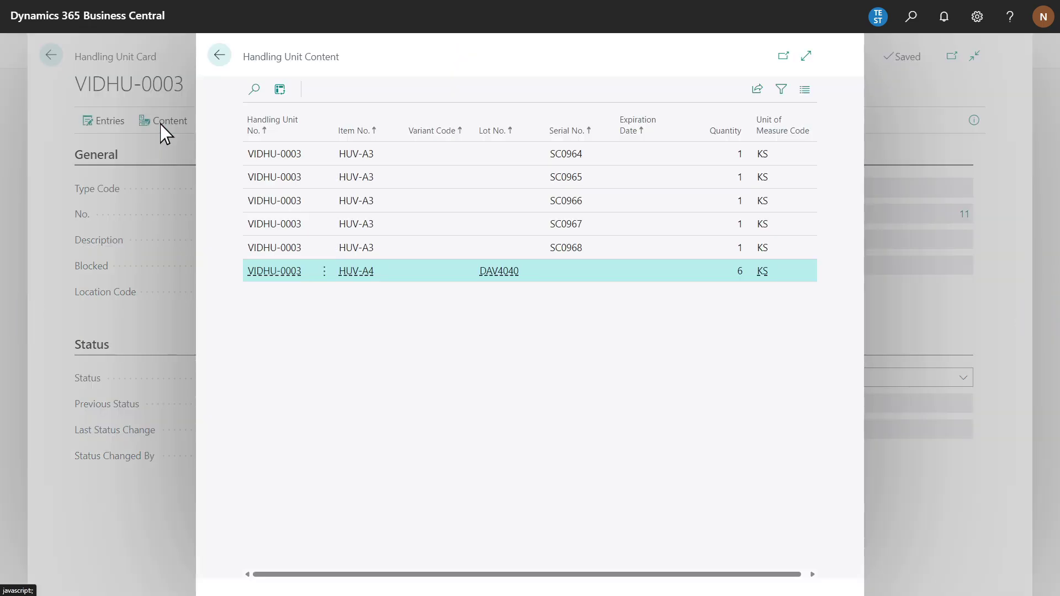
{"action": "left_click", "coordinate": [219, 55]}
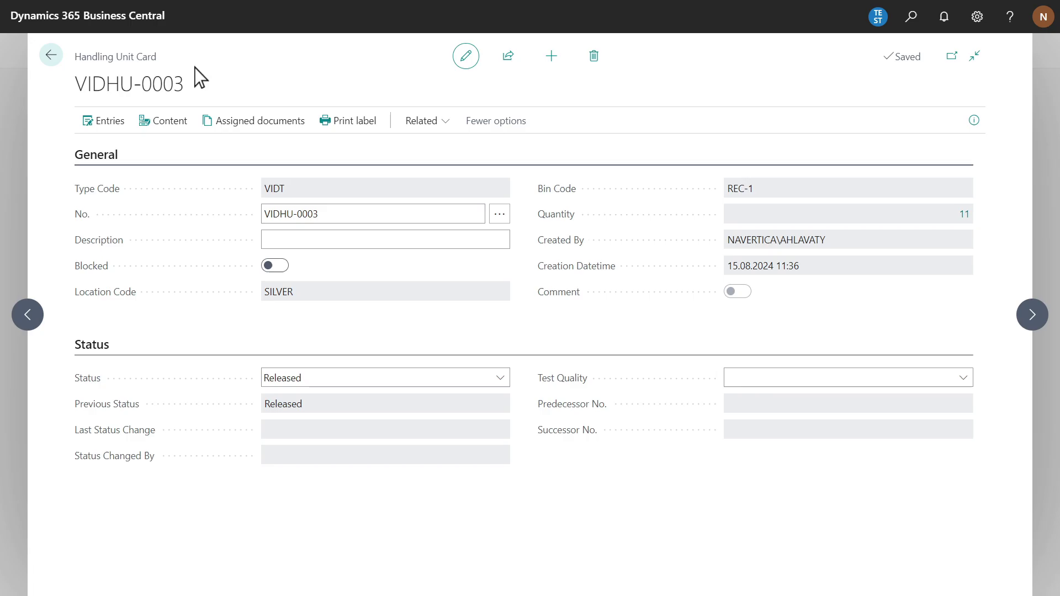
Step: Review the entries of handling unit VIDHU-0003, then close its card and the Handling Units list to return to the home page
{"action": "left_click", "coordinate": [107, 123]}
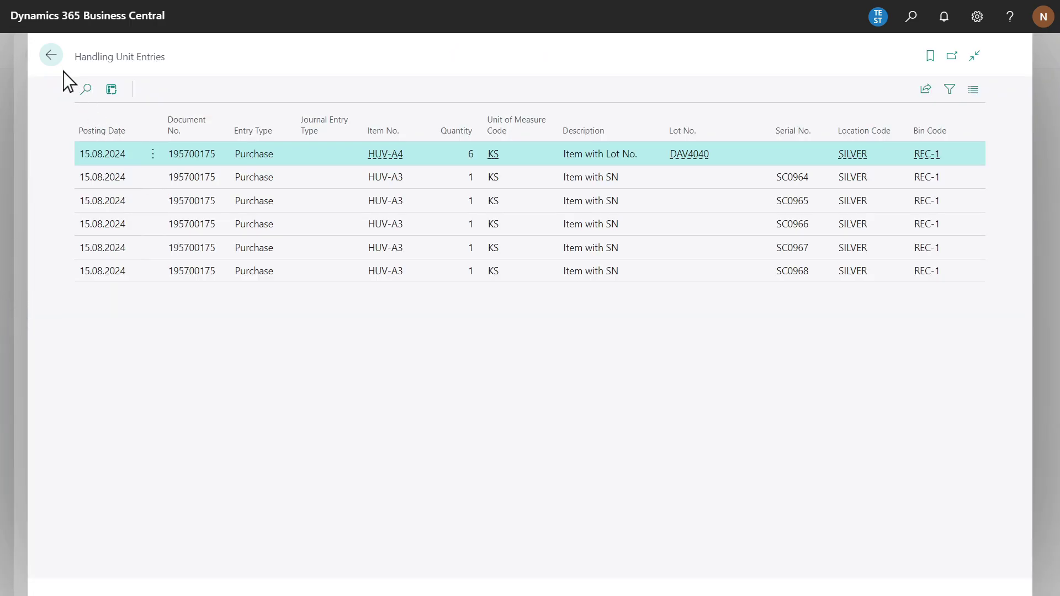
{"action": "left_click", "coordinate": [50, 55]}
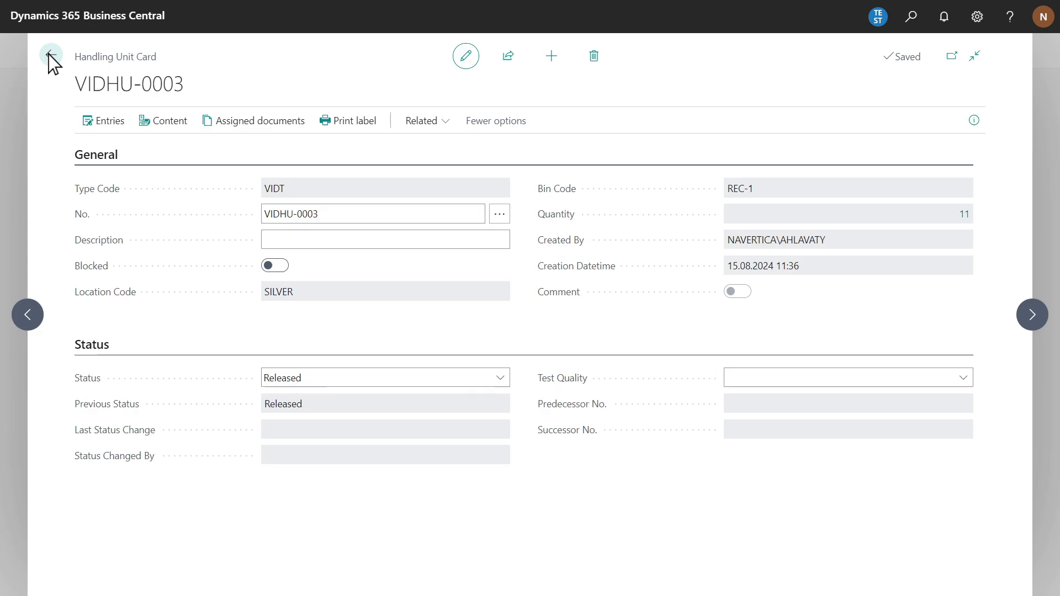
{"action": "left_click", "coordinate": [49, 55]}
{"action": "left_click", "coordinate": [50, 55]}
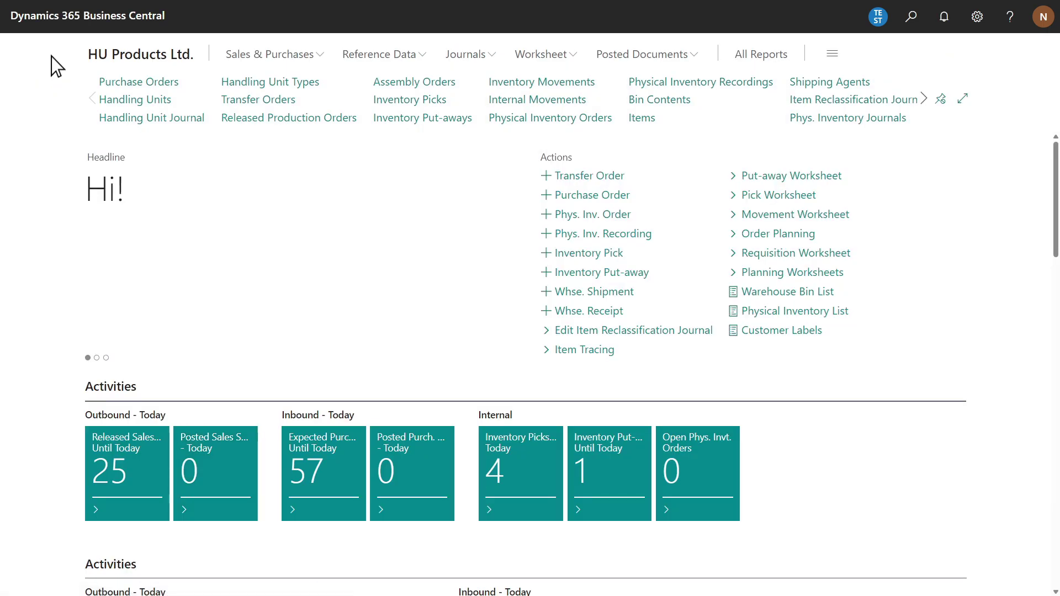
Step: Open the Handling Unit Journal and enter a line with entry type Transfer for handling unit VIDHU-0003
{"action": "left_click", "coordinate": [128, 117]}
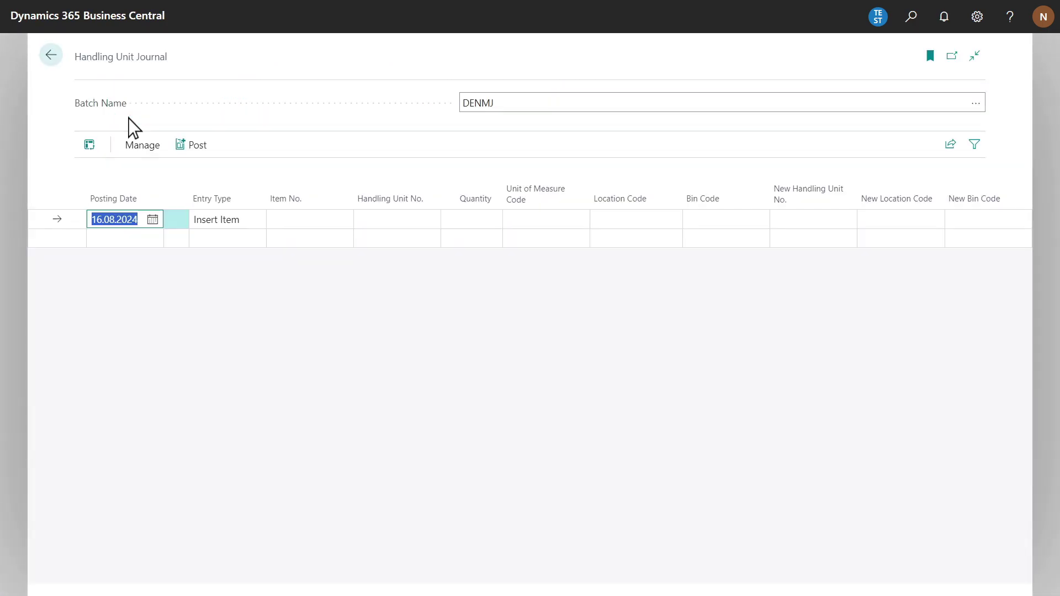
{"action": "left_click", "coordinate": [216, 221]}
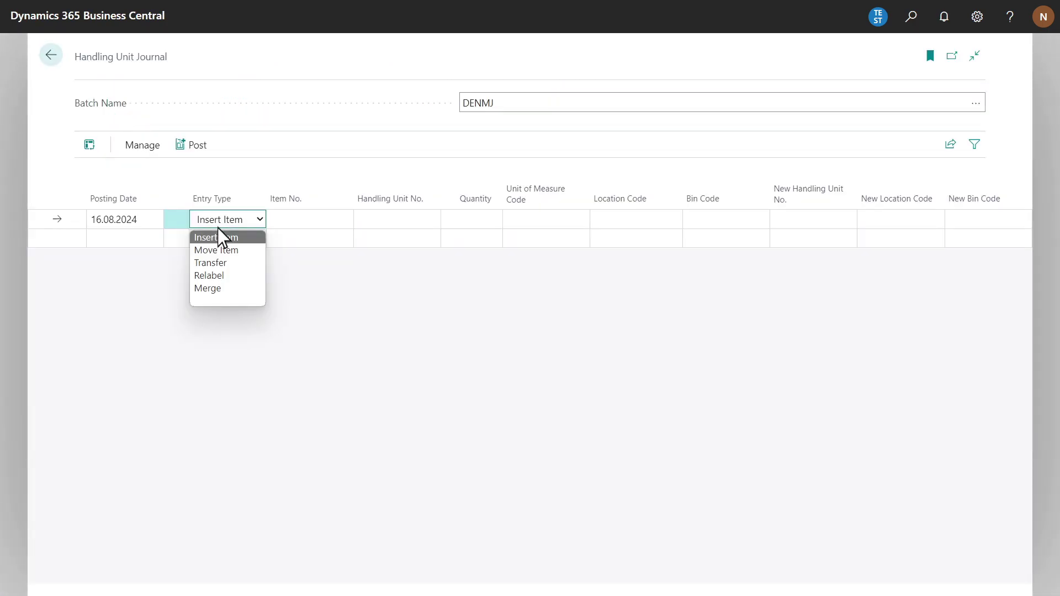
{"action": "left_click", "coordinate": [223, 263]}
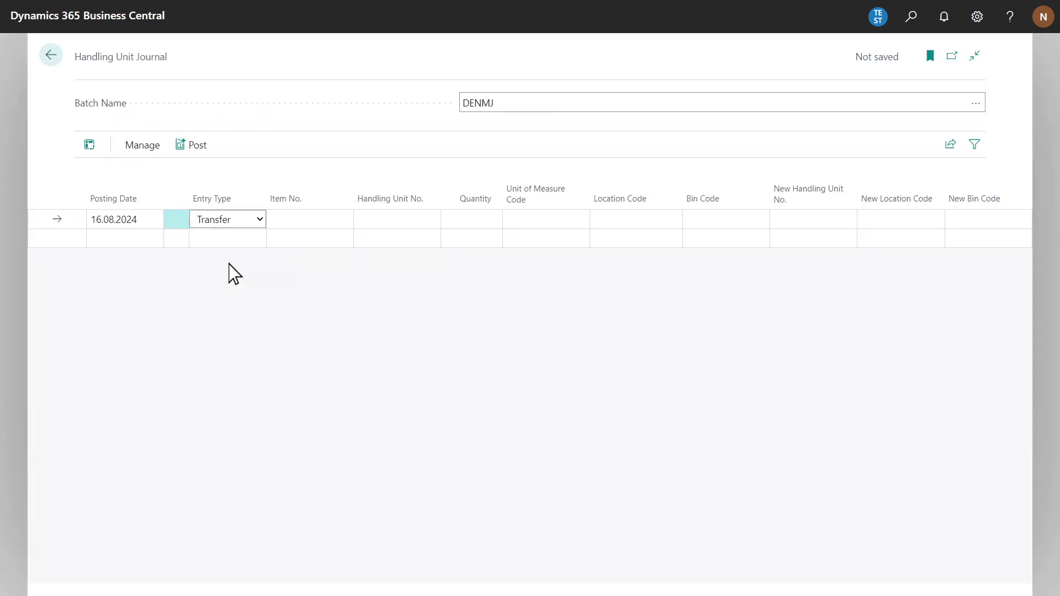
{"action": "left_click", "coordinate": [398, 220]}
{"action": "type", "text": "VIDHU-0003"}
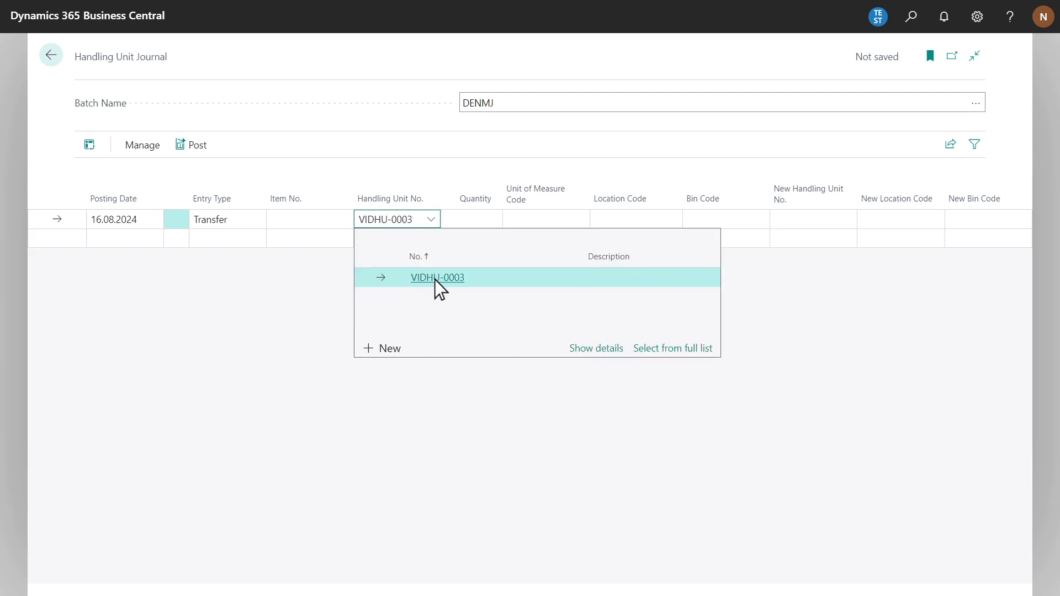
{"action": "left_click", "coordinate": [435, 280]}
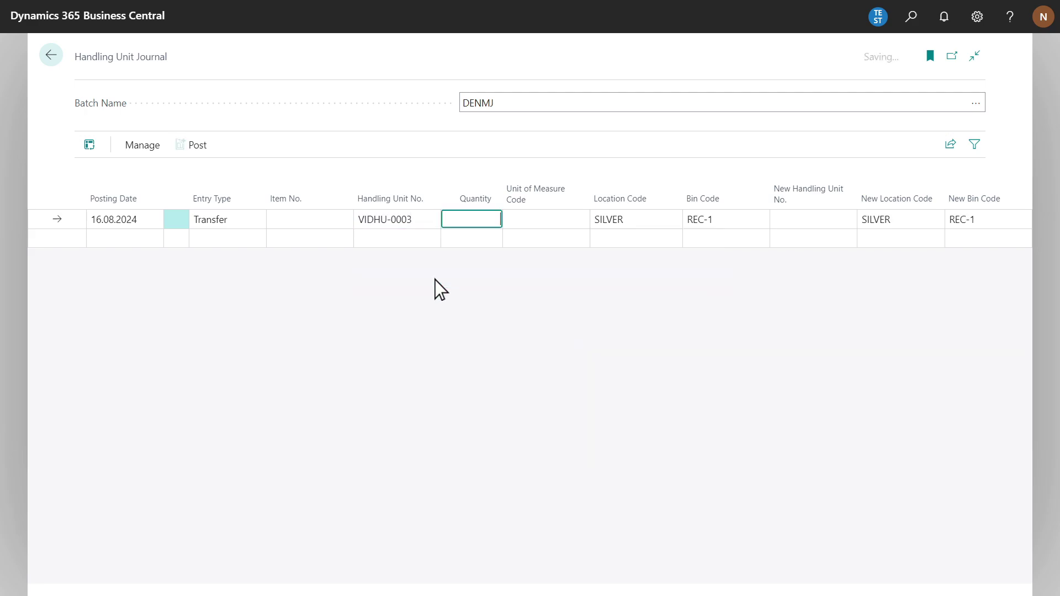
Step: Set the journal line's new bin code to STOR-1 and post the journal
{"action": "left_click", "coordinate": [967, 220]}
{"action": "type", "text": "STOR-1"}
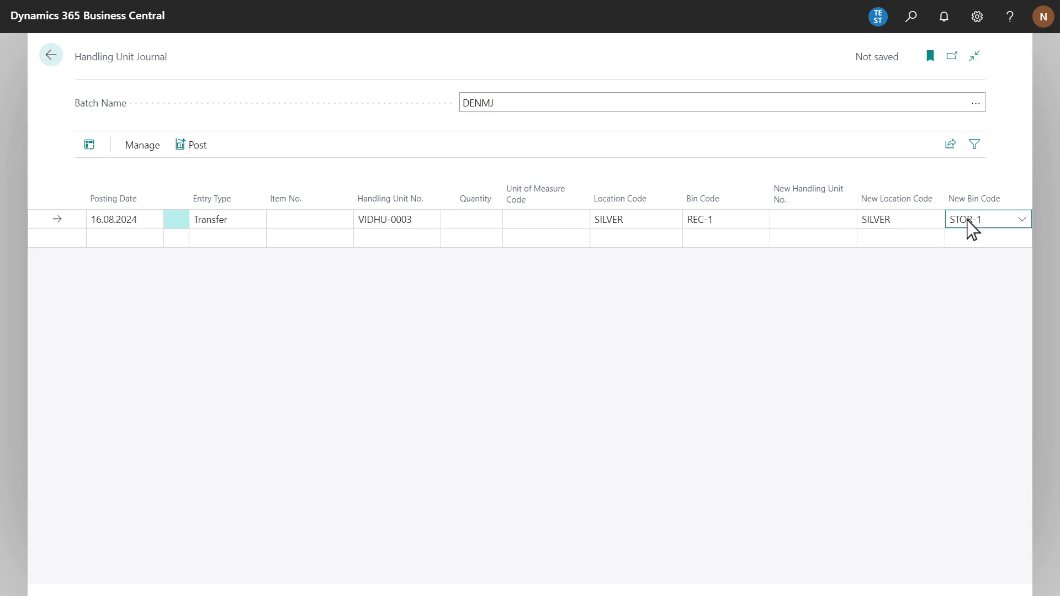
{"action": "key", "text": "Tab"}
{"action": "left_click", "coordinate": [194, 147]}
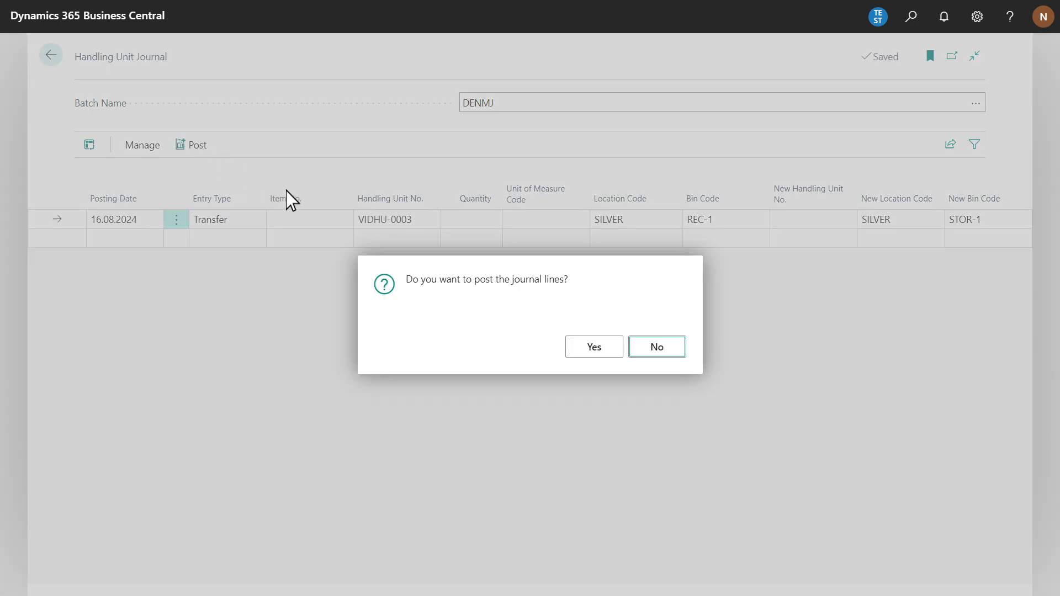
{"action": "left_click", "coordinate": [596, 352]}
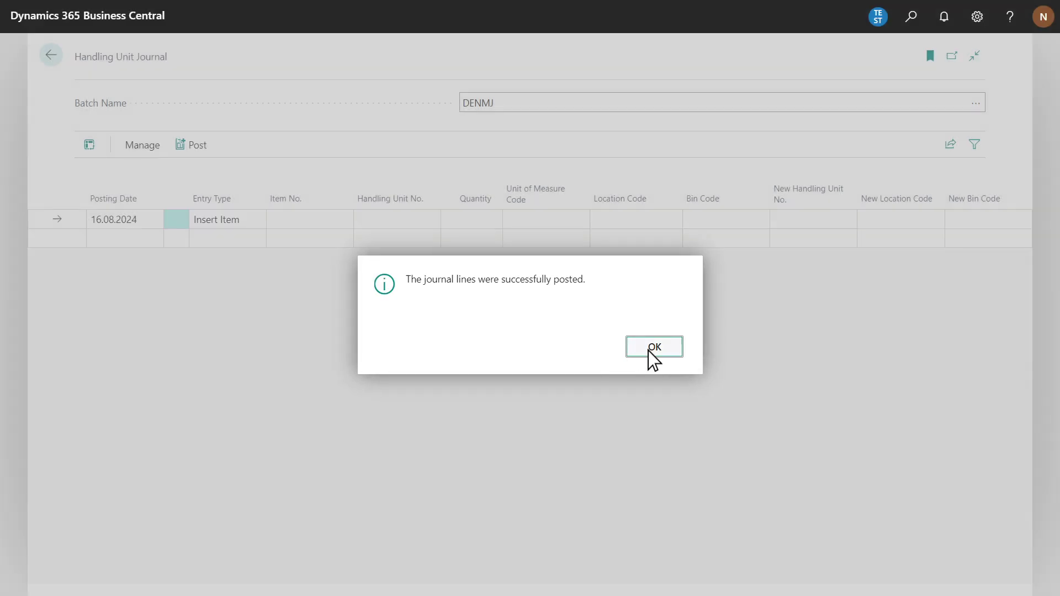
{"action": "left_click", "coordinate": [651, 350]}
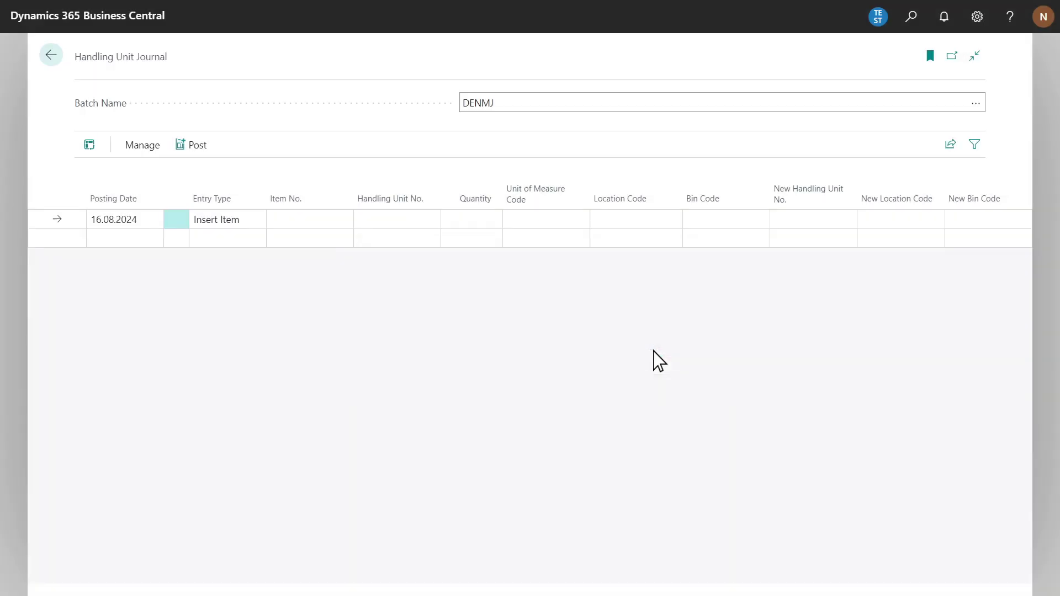
Step: Leave the journal, review the handling unit's entries for the posted transfer and close them
{"action": "left_click", "coordinate": [49, 56]}
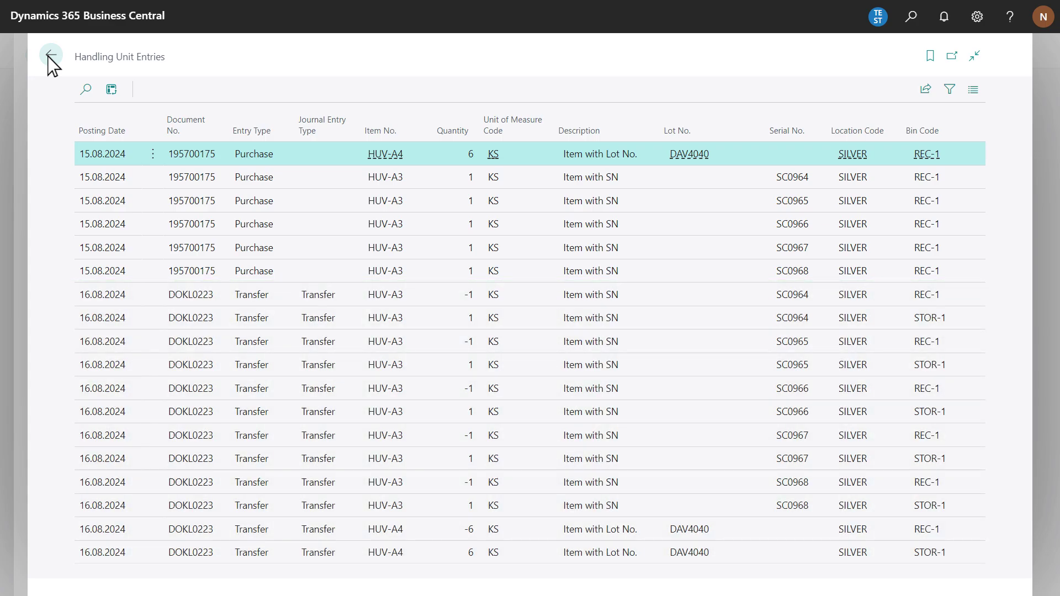
{"action": "left_click", "coordinate": [50, 55]}
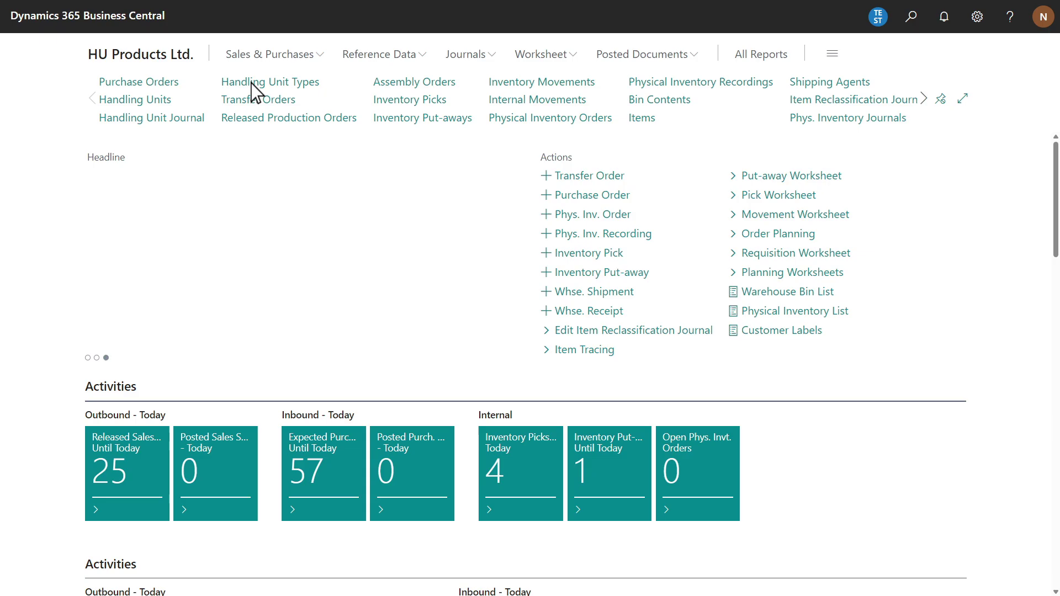
Step: Open the item card of HUV-A3 and examine the handling unit type codes available in its item tracking settings
{"action": "left_click", "coordinate": [229, 83]}
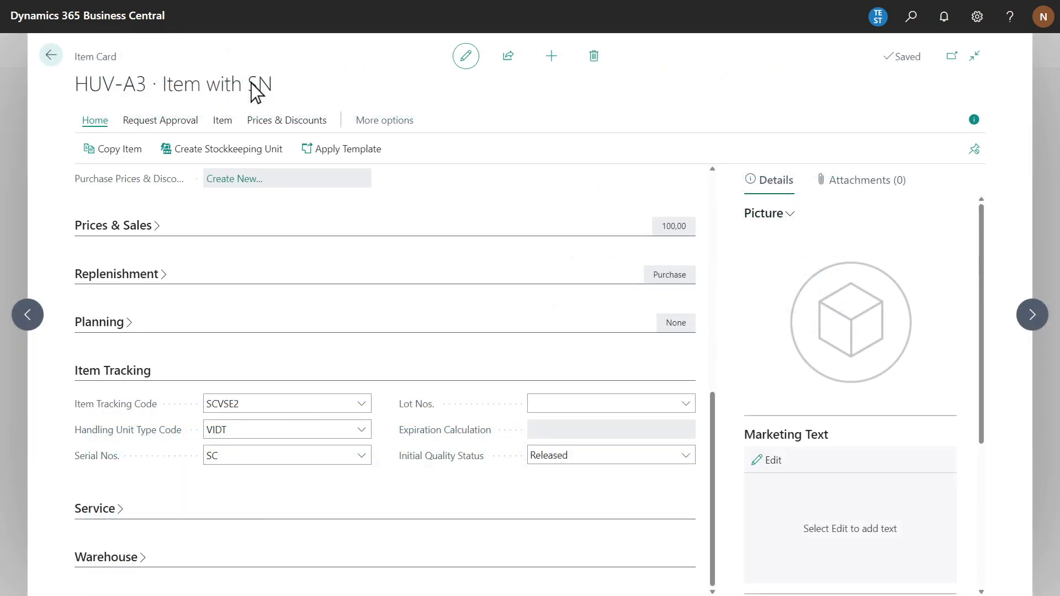
{"action": "left_click", "coordinate": [362, 430]}
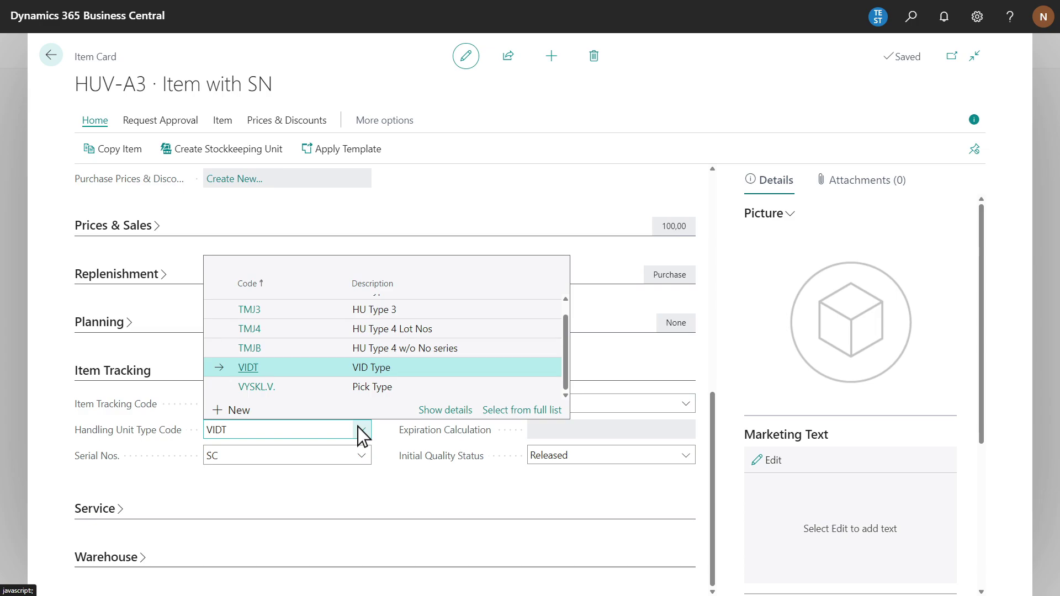
{"action": "left_click", "coordinate": [359, 426]}
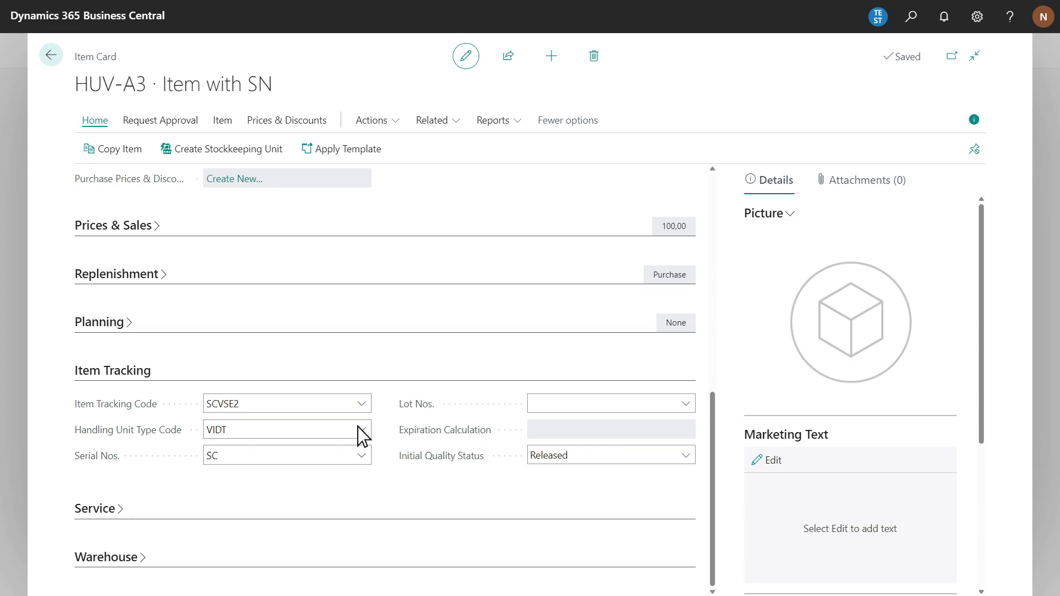
Step: Open the handling unit availability overview for item HUV-A3
{"action": "left_click", "coordinate": [450, 124]}
{"action": "mouse_move", "coordinate": [458, 201]}
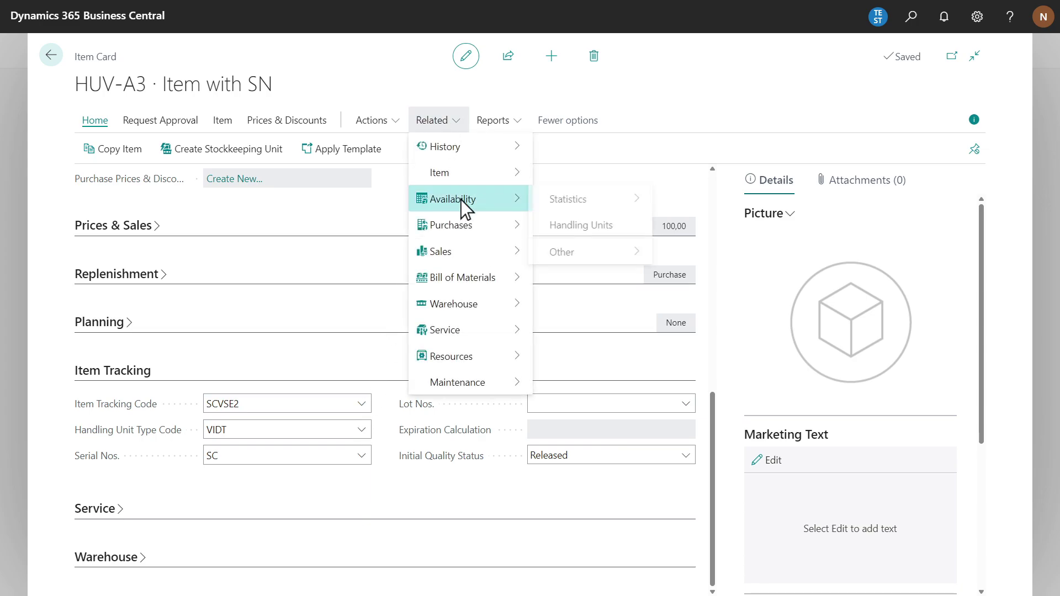
{"action": "left_click", "coordinate": [578, 227]}
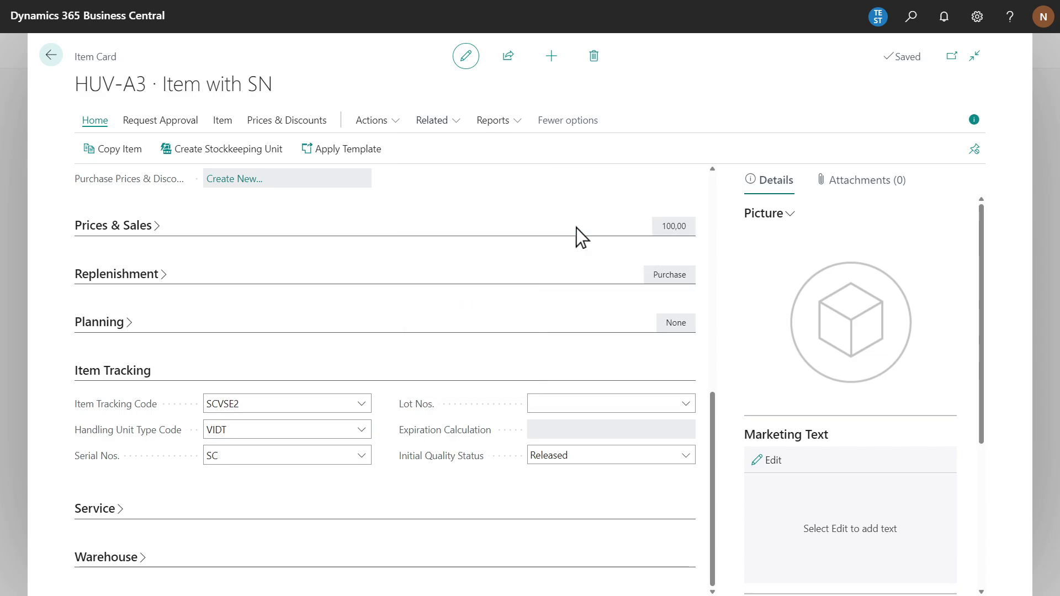